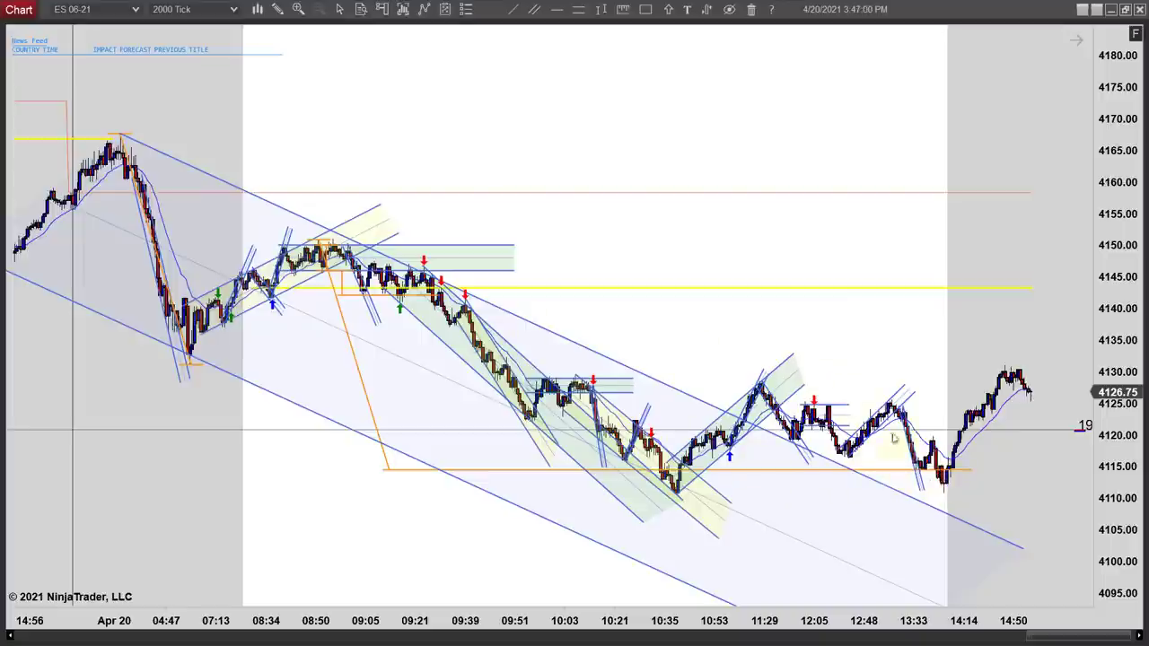
- Read the bar data at the 13:59 and 10:39 session lows and examine the large measured move
middle_click(944, 487)
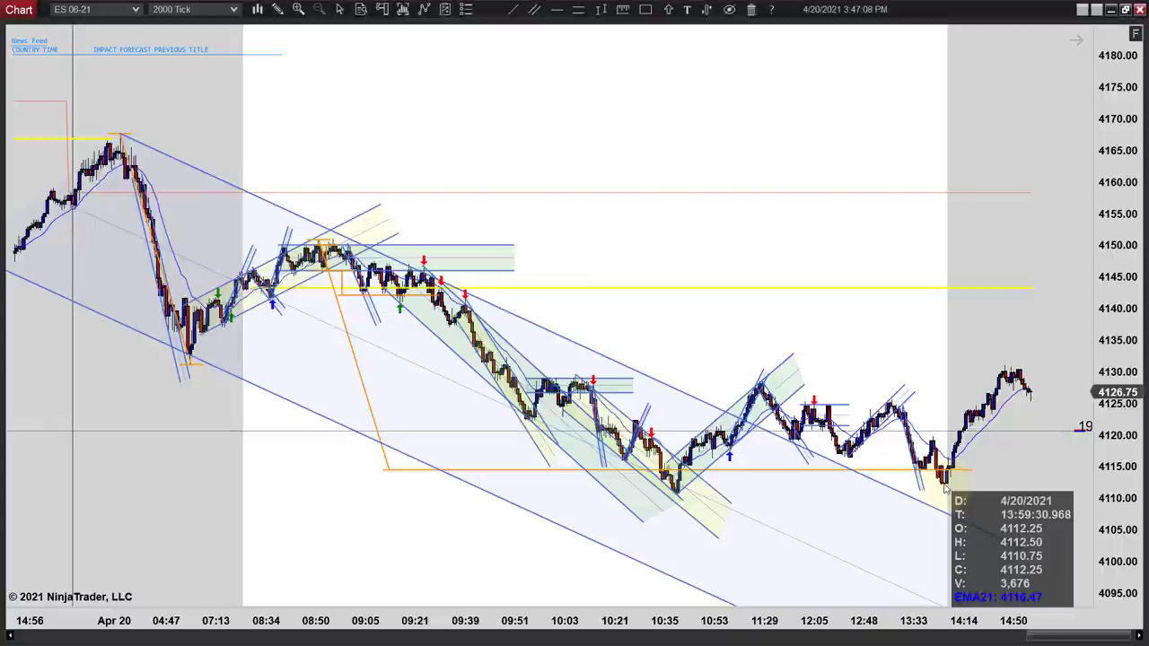
middle_click(680, 500)
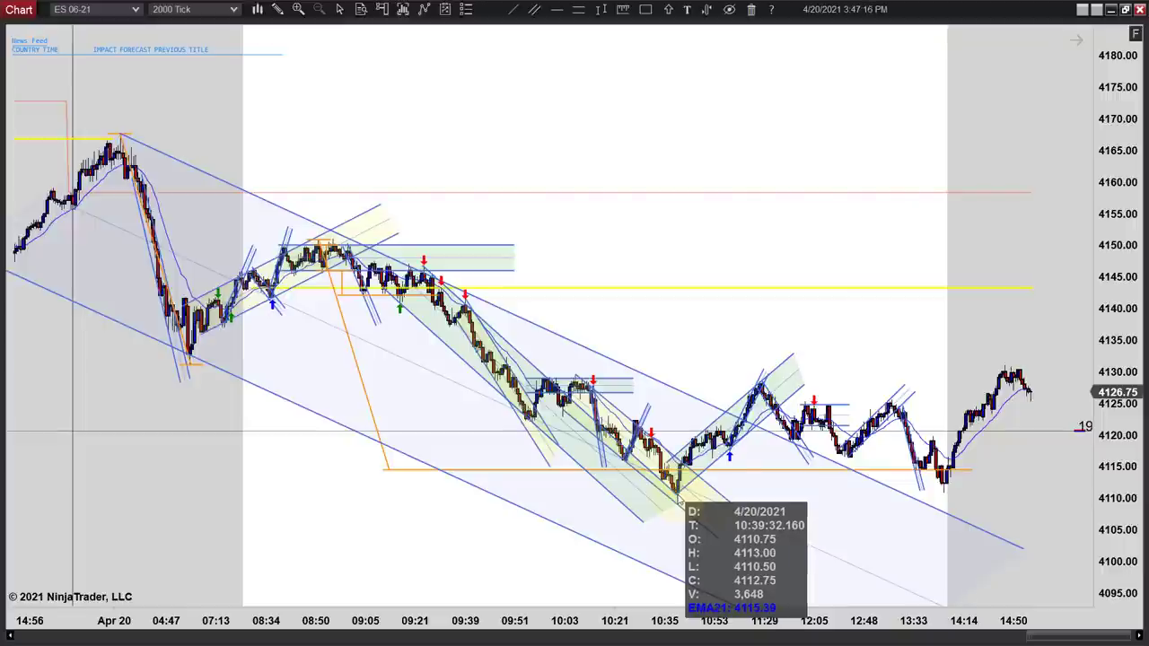
left_click_drag(882, 326, 849, 329)
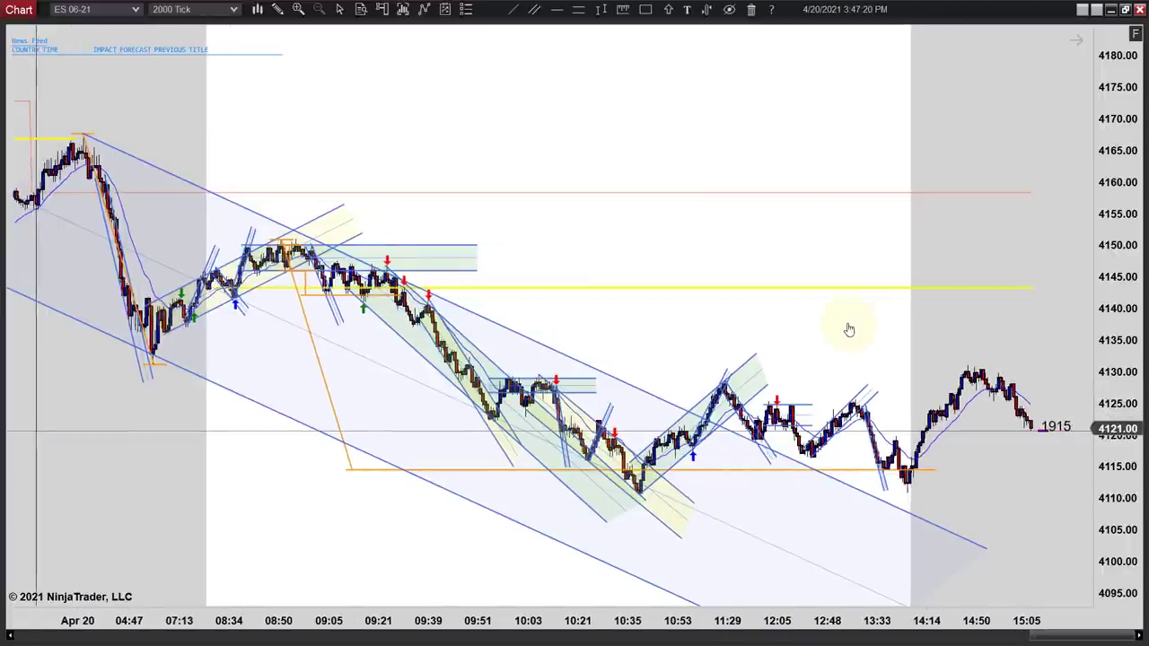
left_click_drag(849, 329, 877, 326)
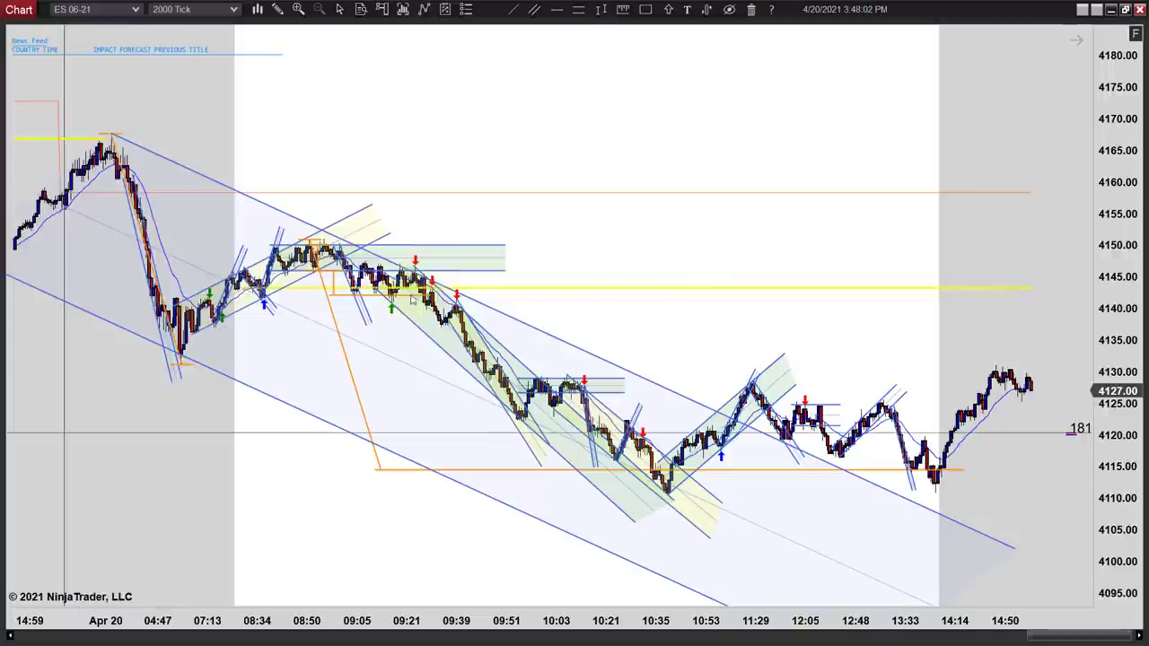
left_click(377, 467)
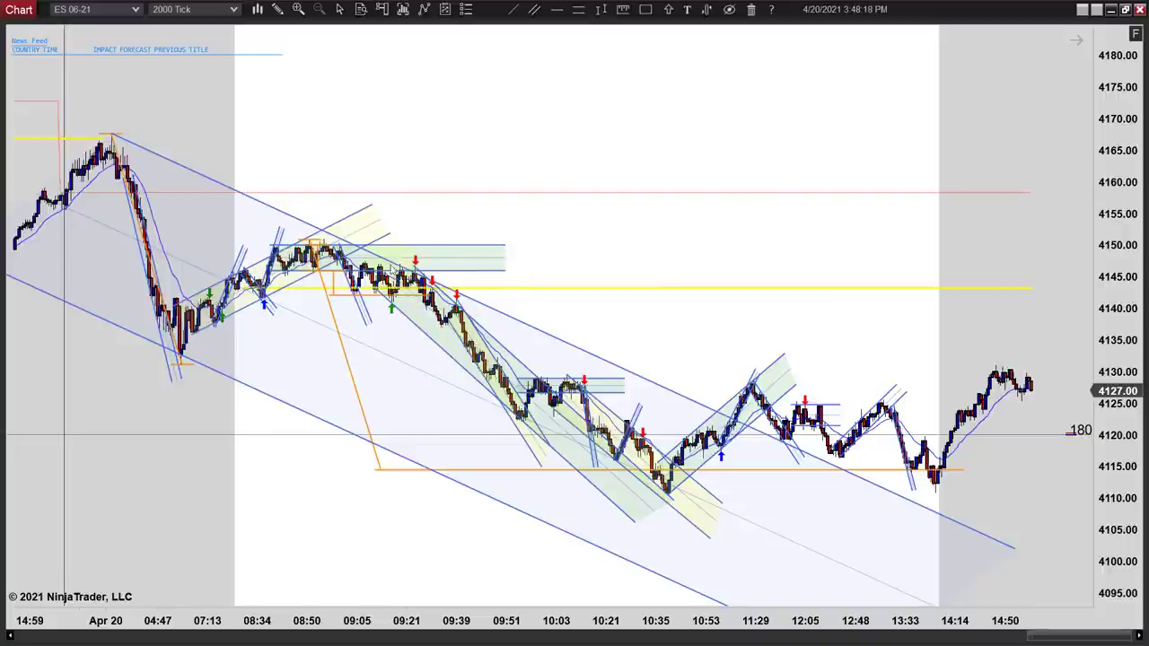
- Examine the overnight sell-off and the rising channel into the early session at closer scale, with the price axis back on automatic scaling
left_click_drag(585, 250, 656, 245)
left_click_drag(588, 160, 753, 137)
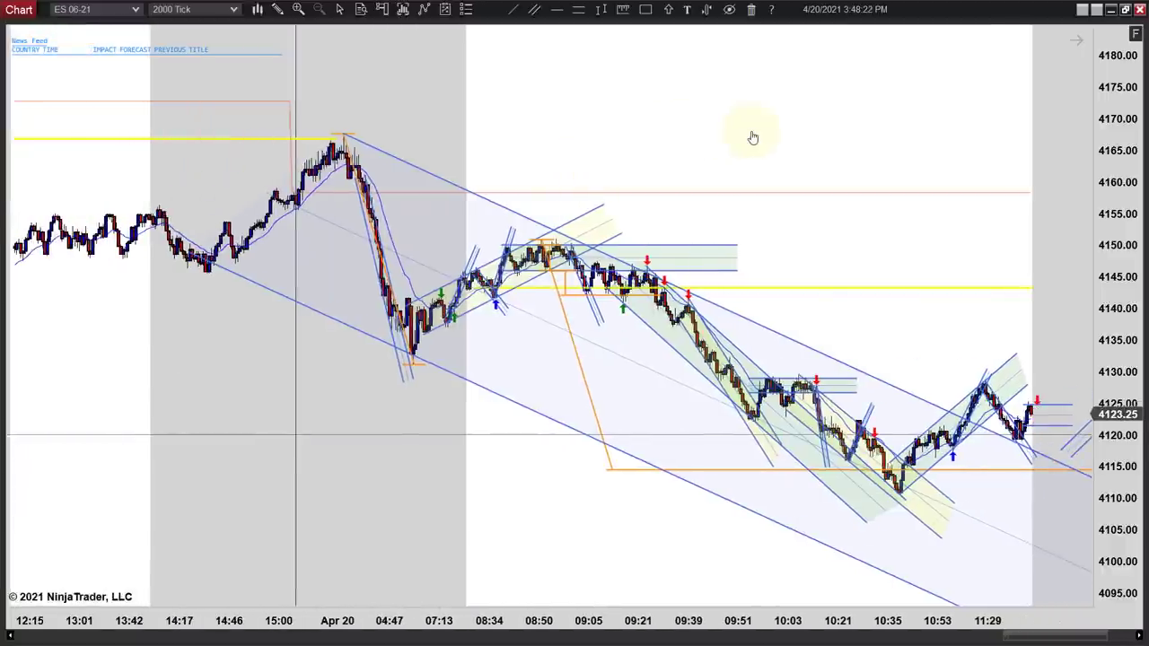
left_click_drag(679, 128, 869, 108)
scroll(869, 107, "down", 10)
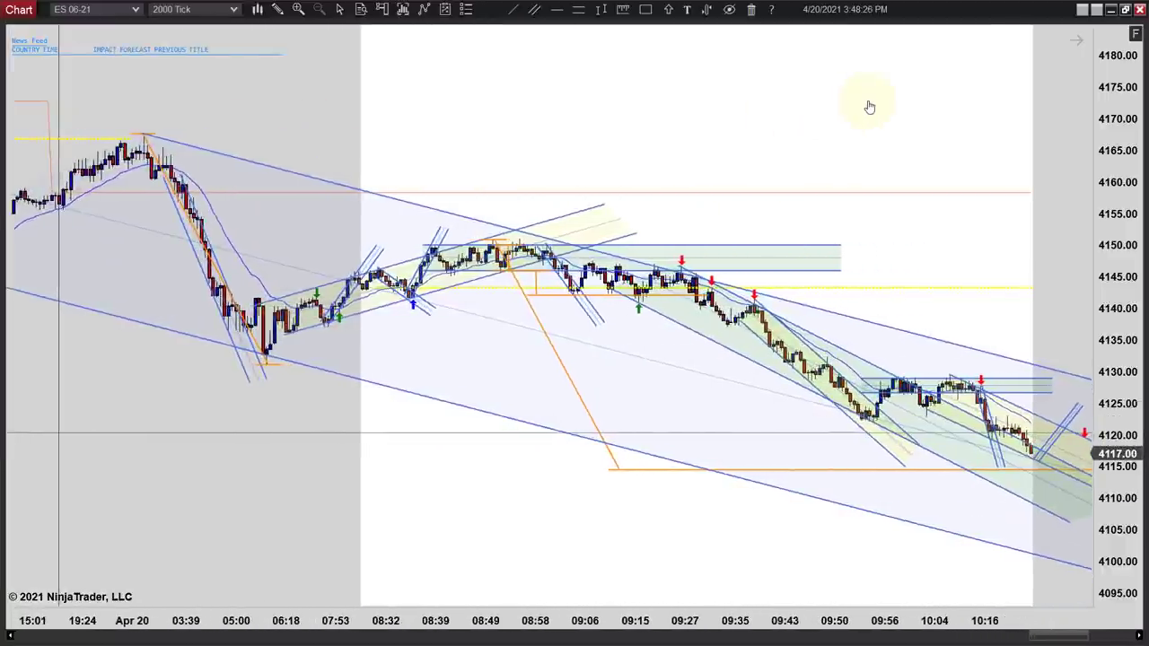
left_click(1134, 34)
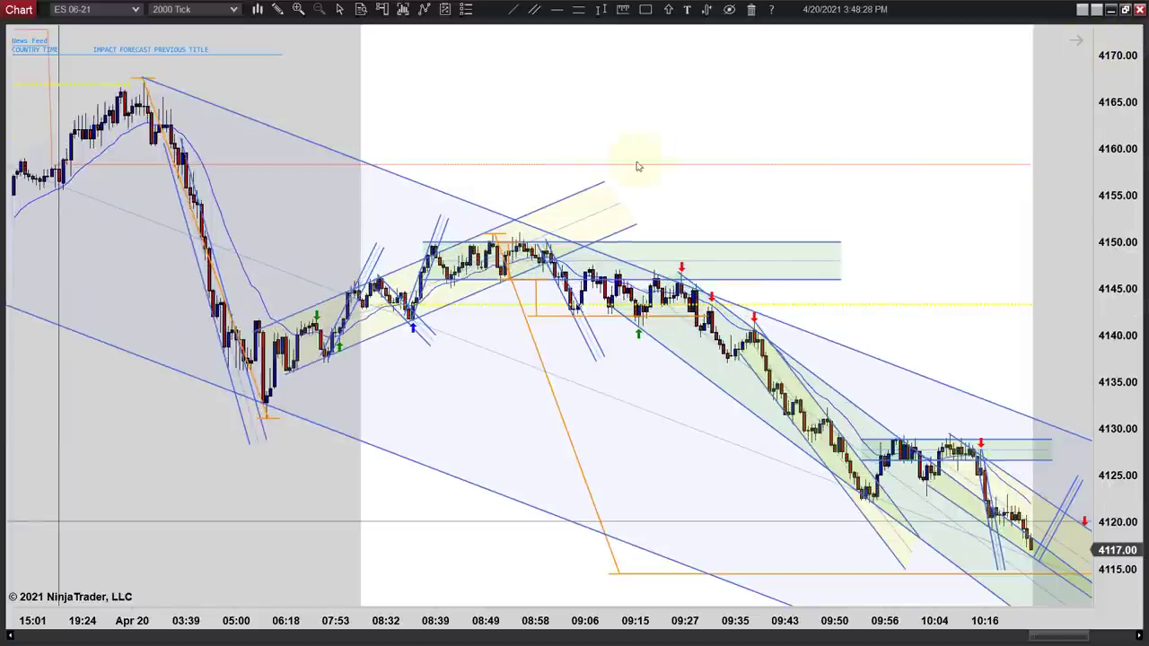
scroll(691, 110, "up", 2)
scroll(691, 111, "up", 2)
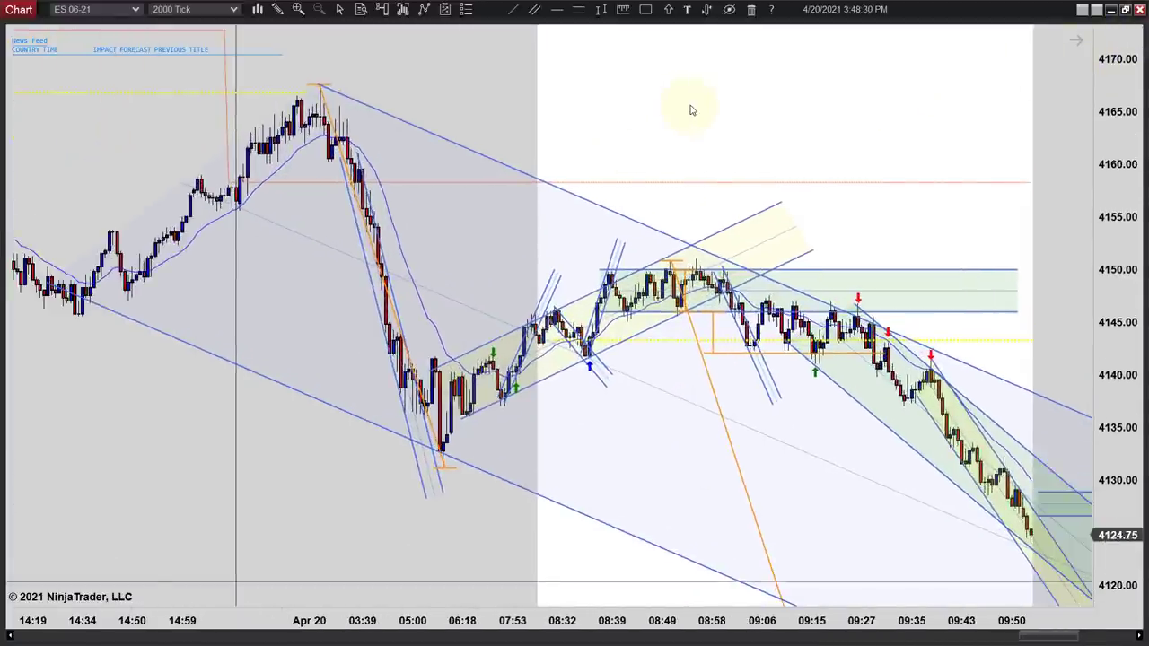
scroll(691, 110, "up", 3)
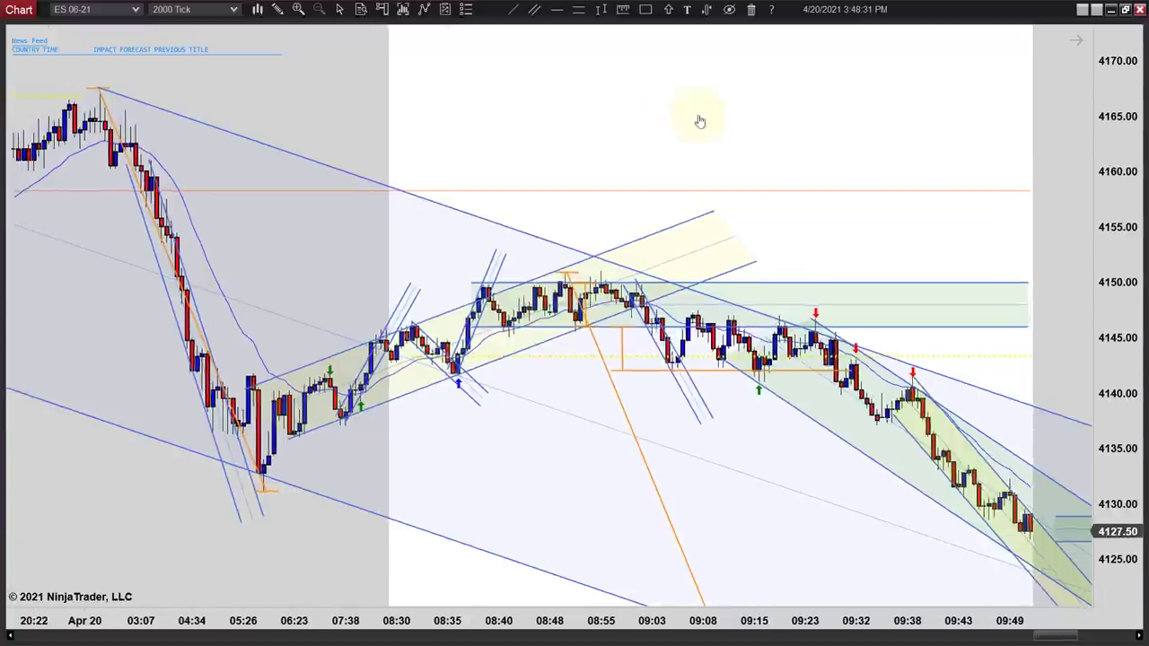
scroll(801, 120, "up", 4)
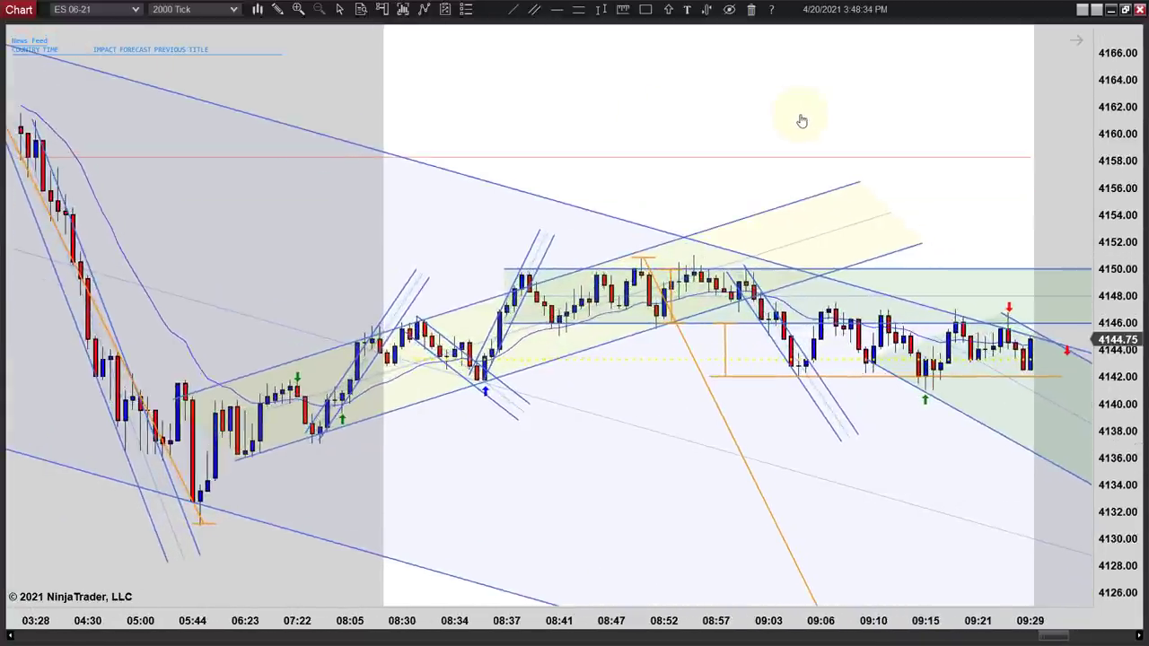
scroll(551, 117, "up", 3)
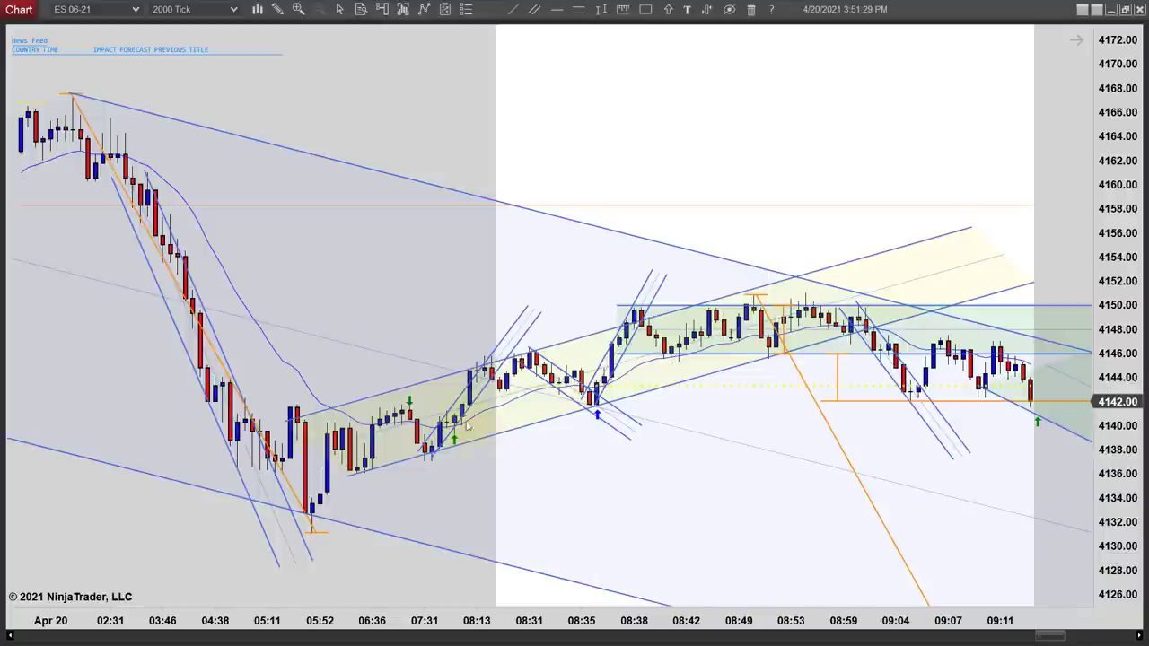
- Draw an orange measured move from the overnight low near 4131 up to about 4142, projected from about 4137 to about 4147.5
left_click(314, 528)
left_click(402, 406)
left_click(423, 456)
left_click(504, 336)
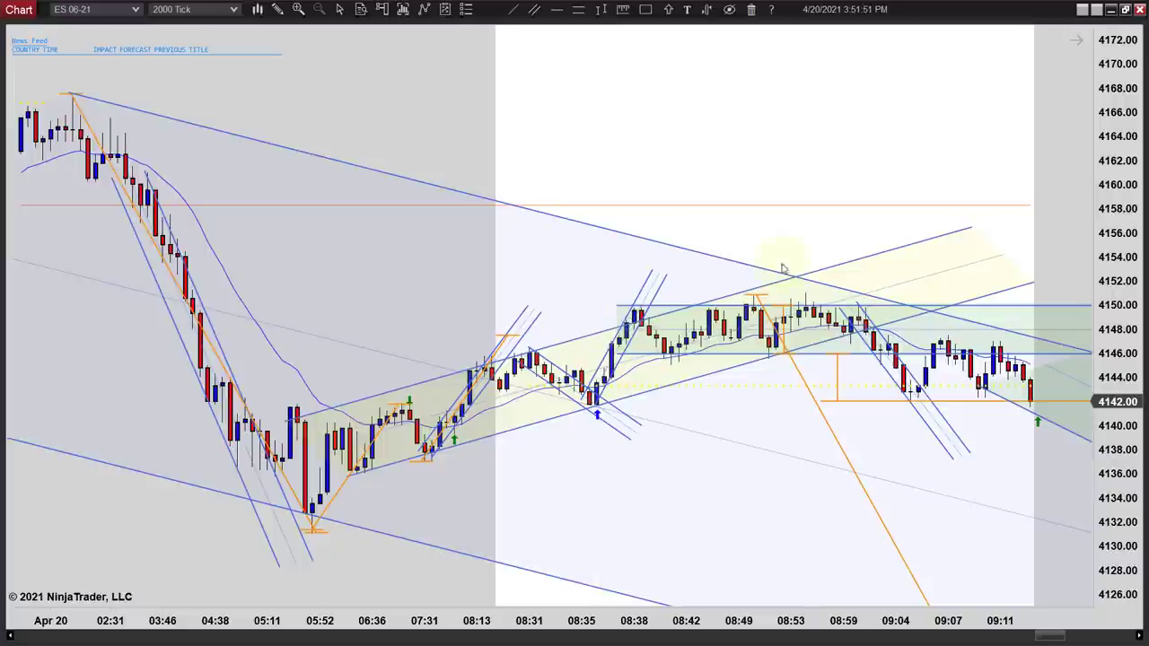
- Steepen the yellow rising channel slightly by raising its lower line's far end to about 4152.75
left_click(933, 236)
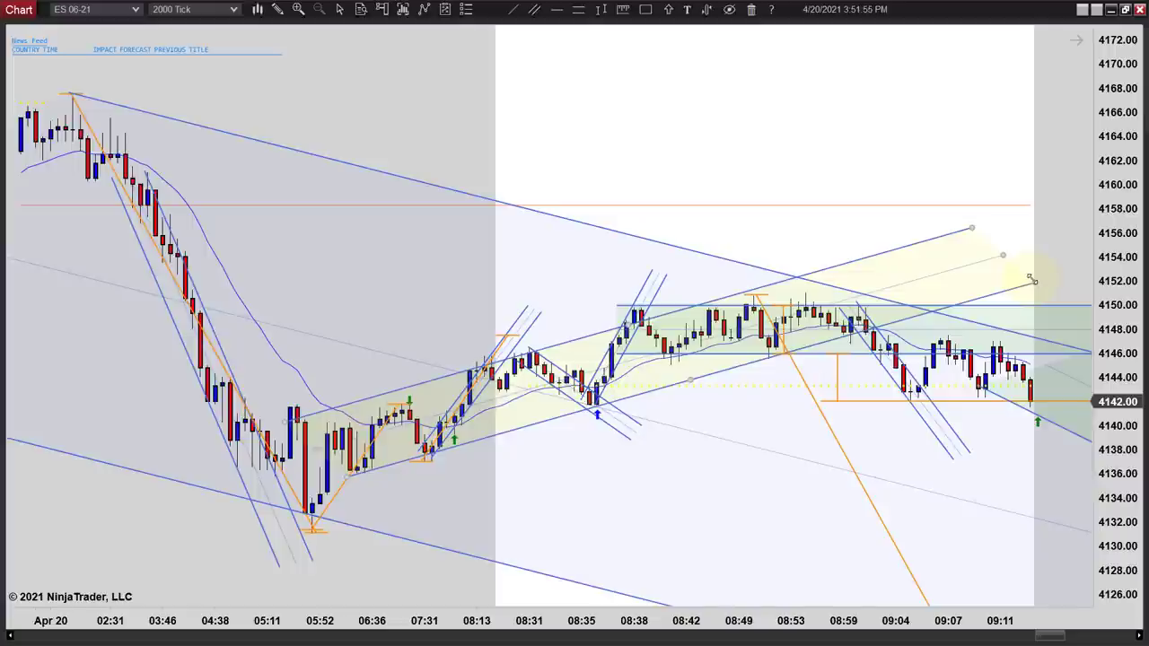
left_click_drag(1034, 281, 1032, 271)
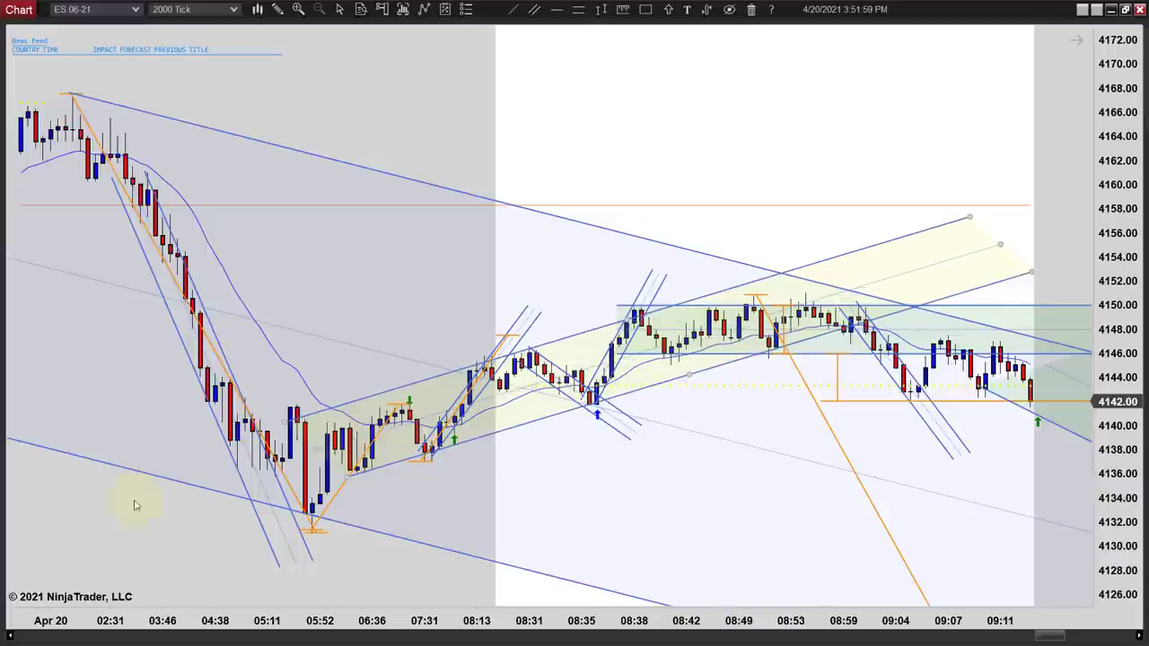
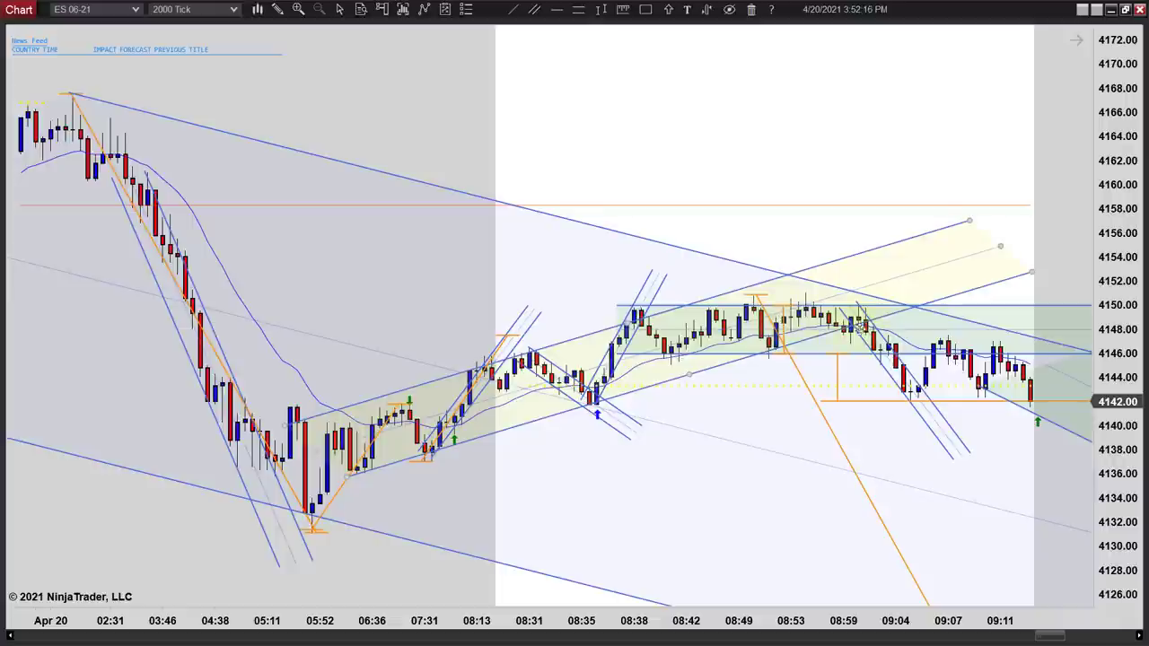
- Examine the price action from the overnight low through the 10:05 range, including the large measured move's projected target
left_click_drag(768, 507, 744, 494)
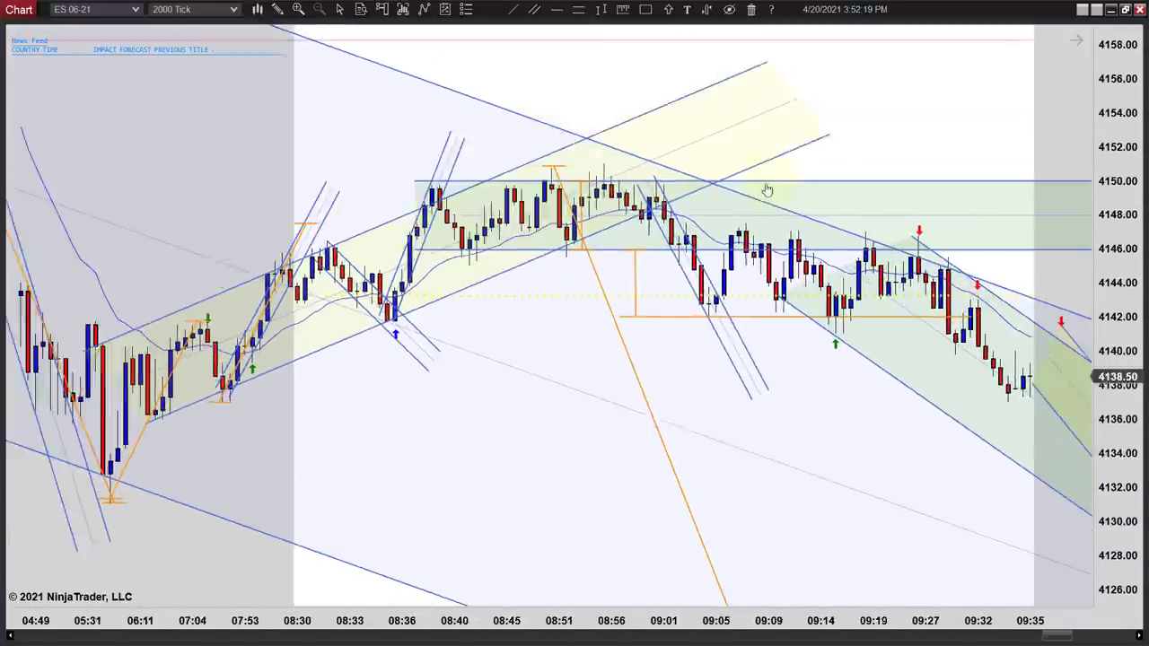
left_click_drag(767, 190, 949, 197)
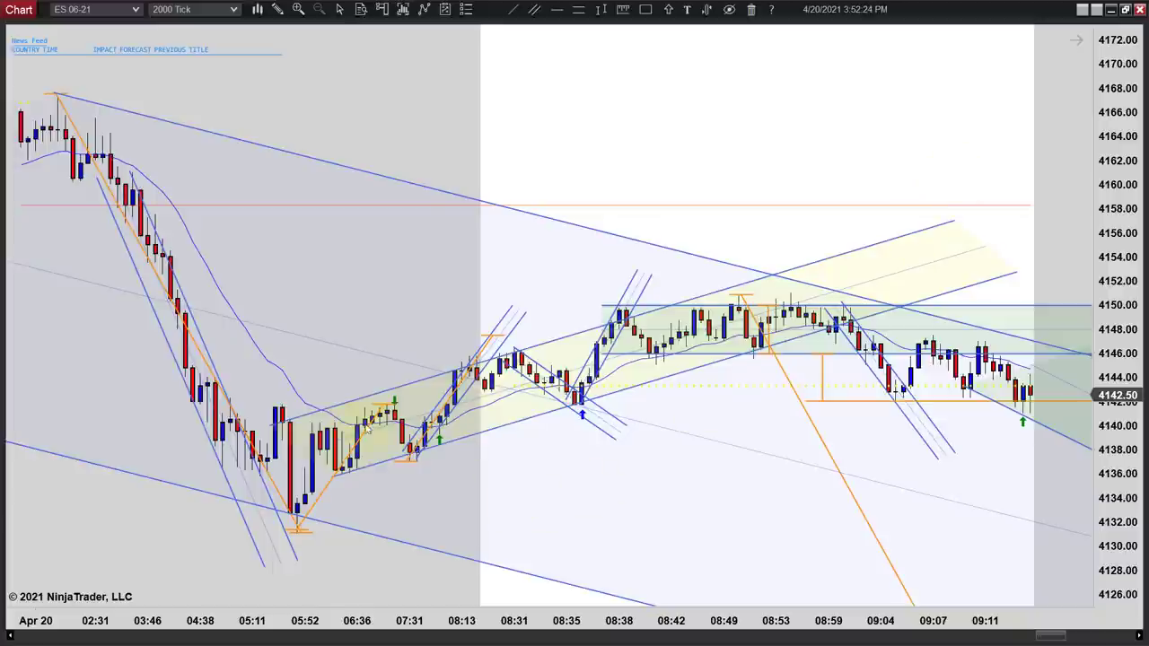
scroll(604, 150, "up", 4)
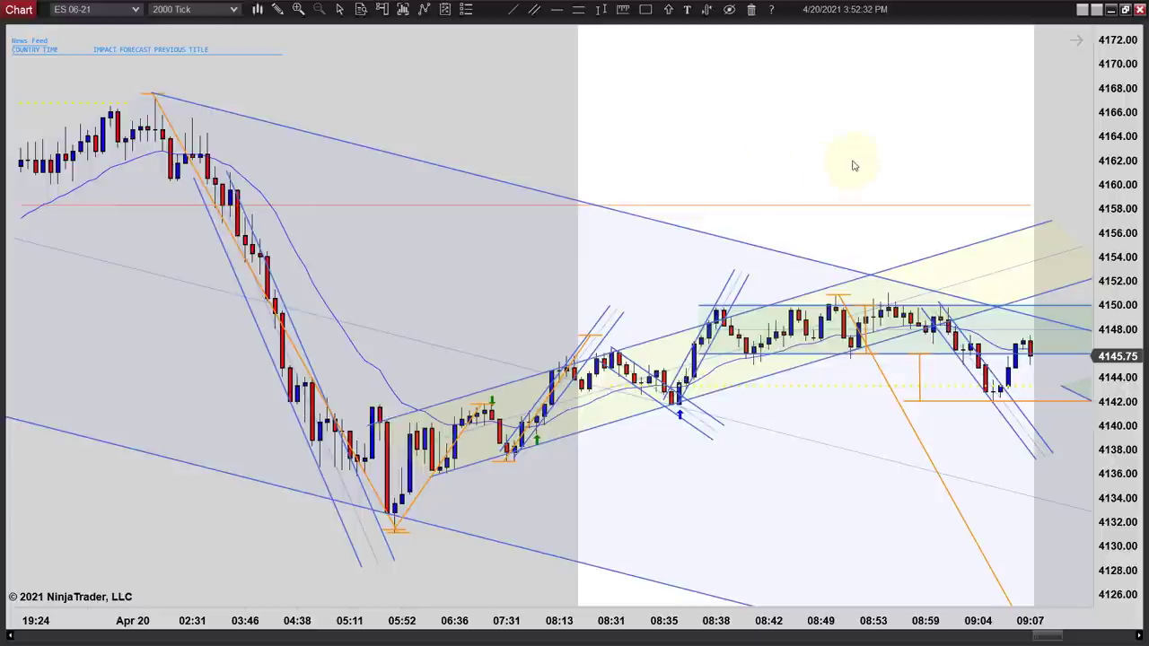
scroll(648, 292, "down", 8)
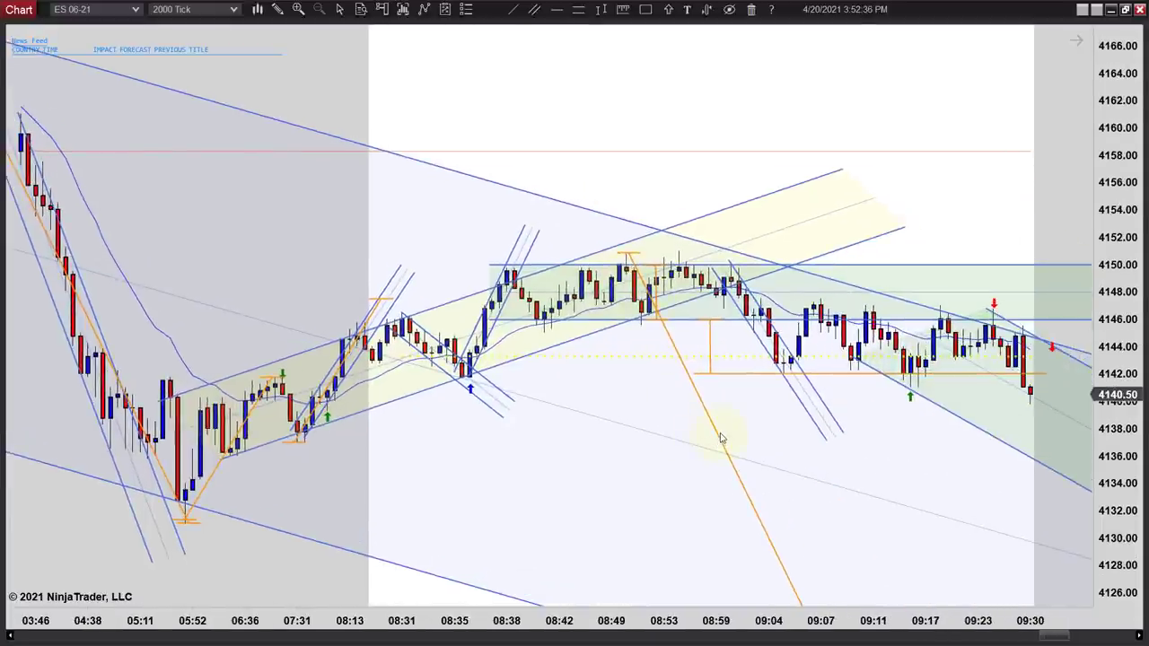
left_click_drag(1112, 173, 1113, 302)
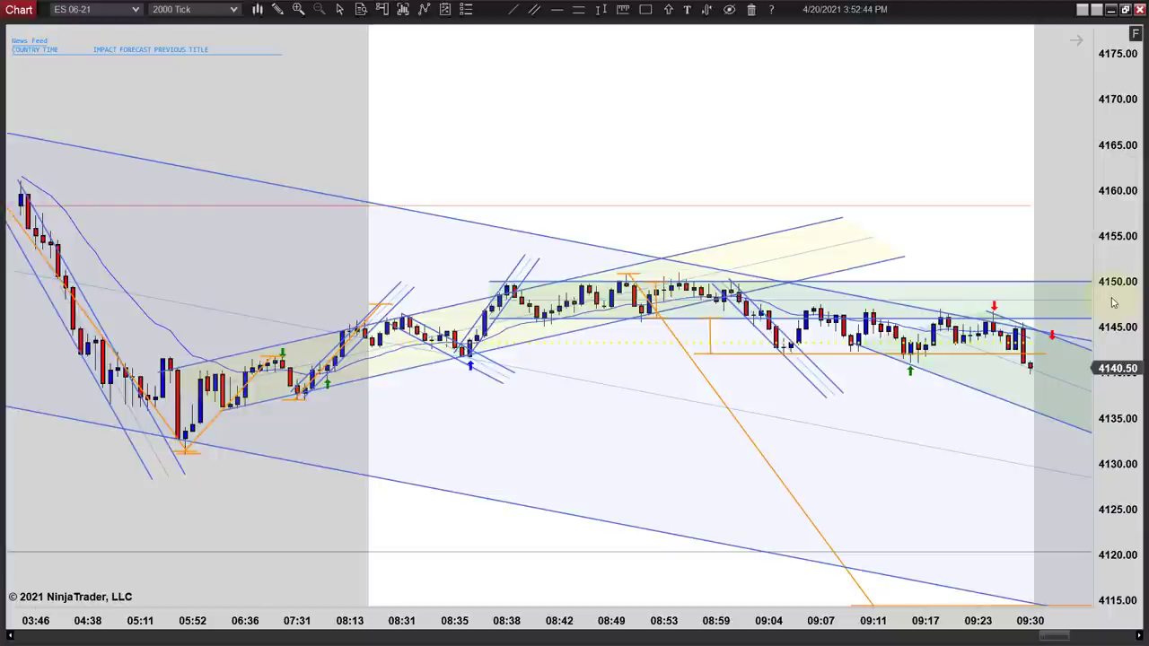
left_click_drag(951, 98, 808, 165)
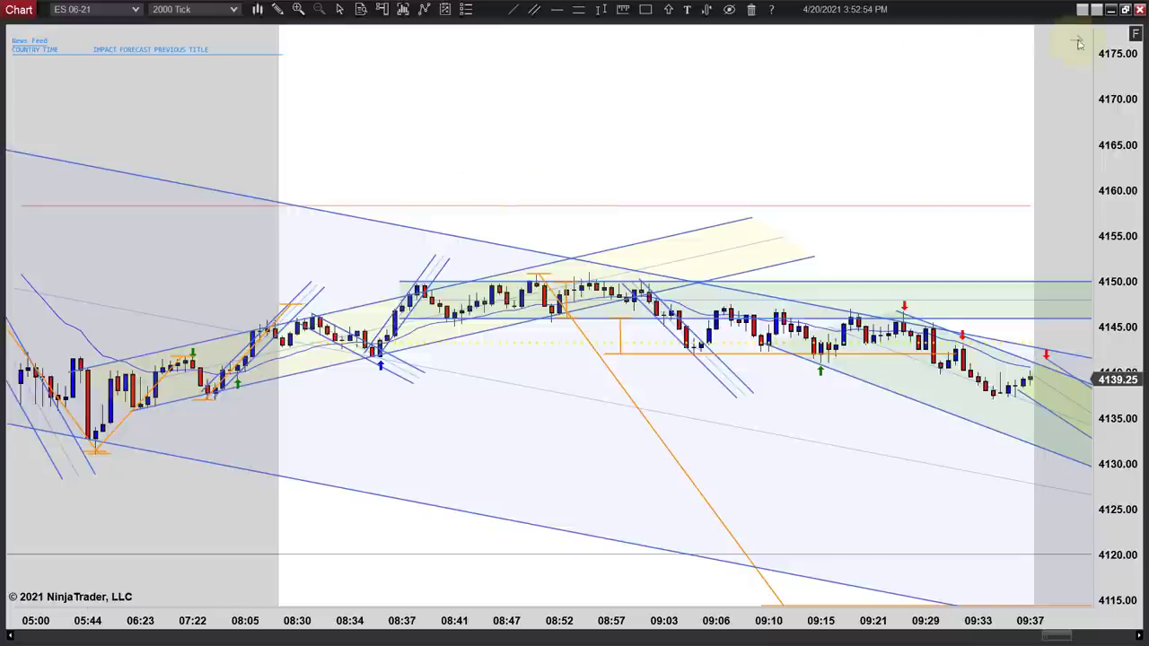
left_click(1134, 35)
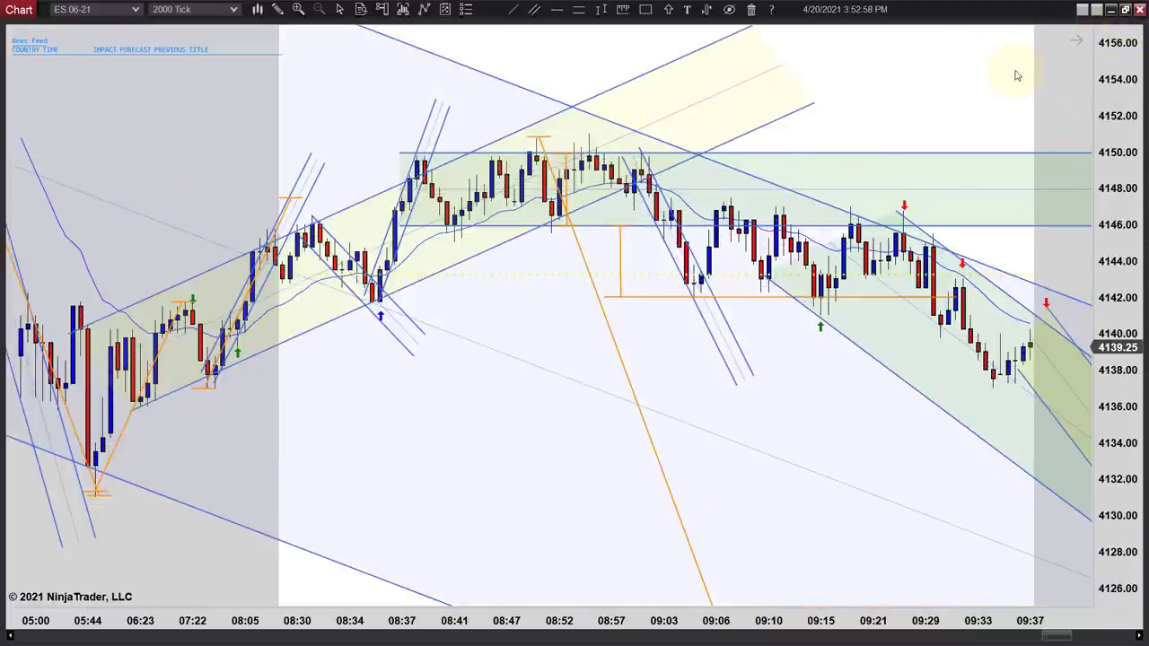
scroll(1016, 75, "down", 5)
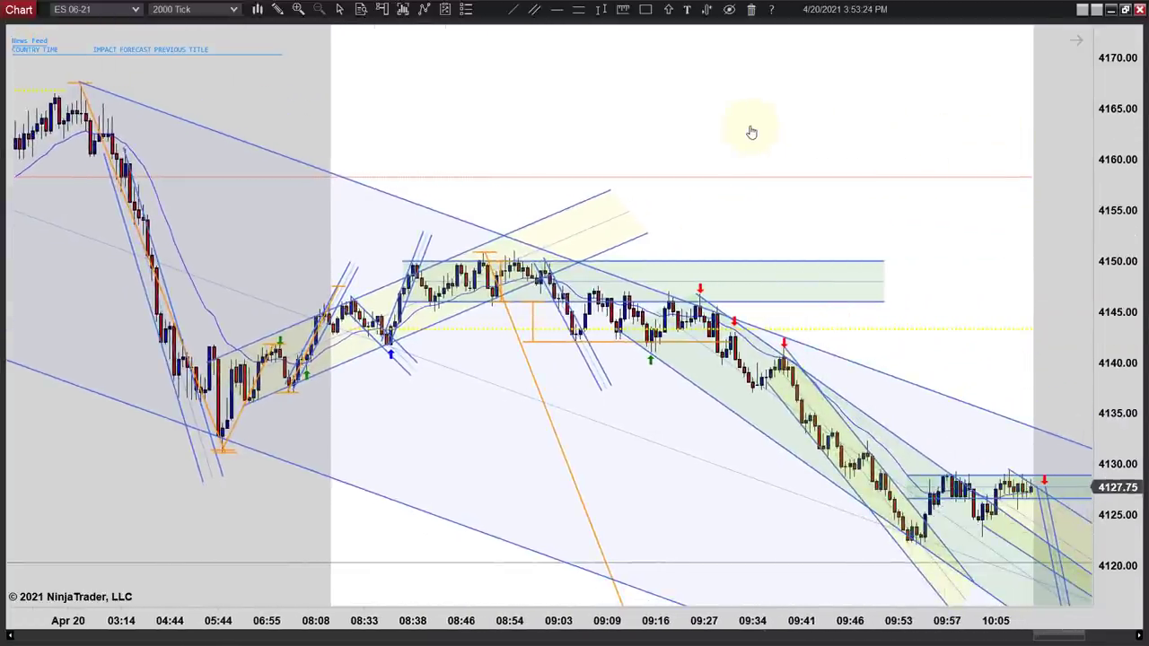
scroll(751, 132, "up", 5)
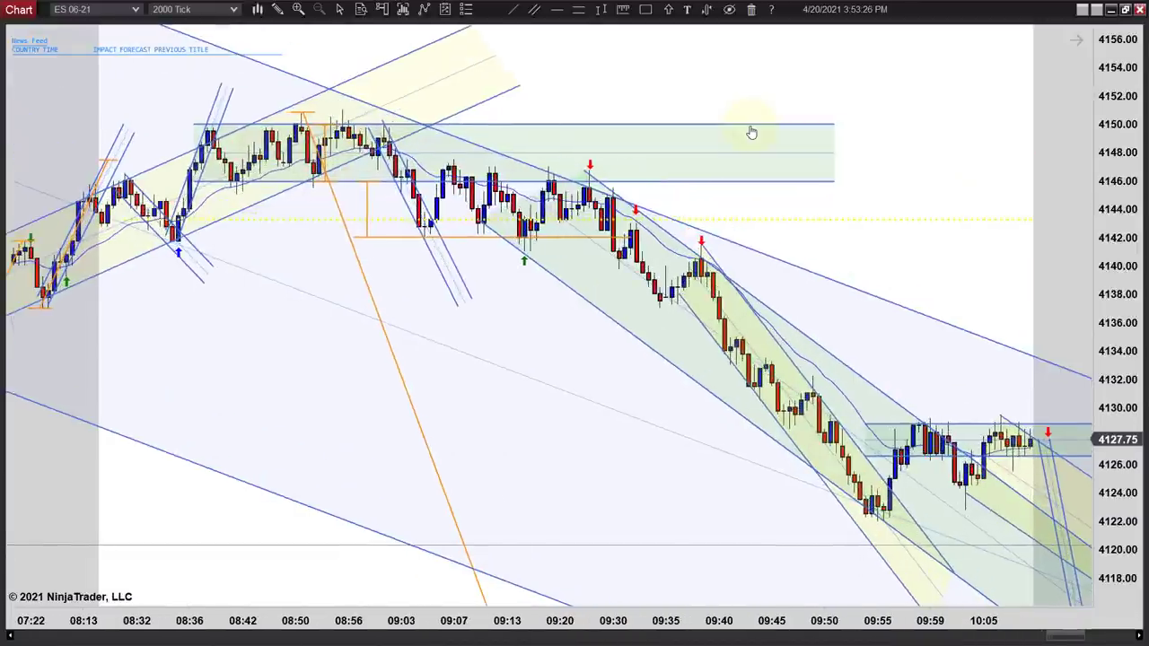
scroll(918, 98, "up", 5)
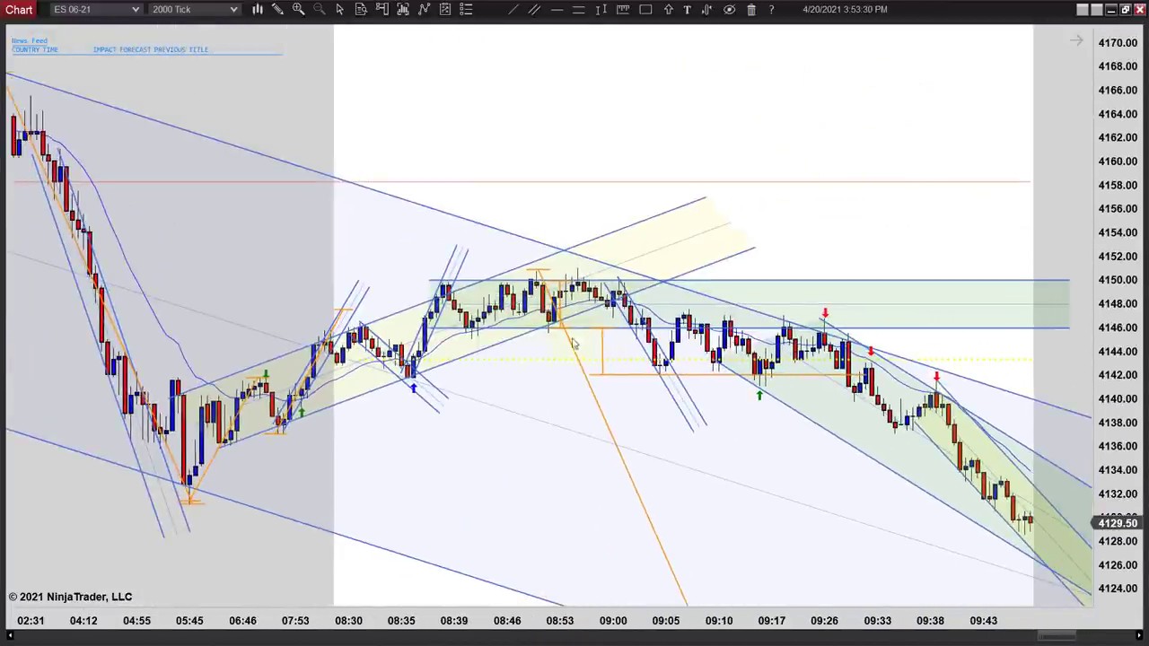
scroll(602, 146, "down", 2)
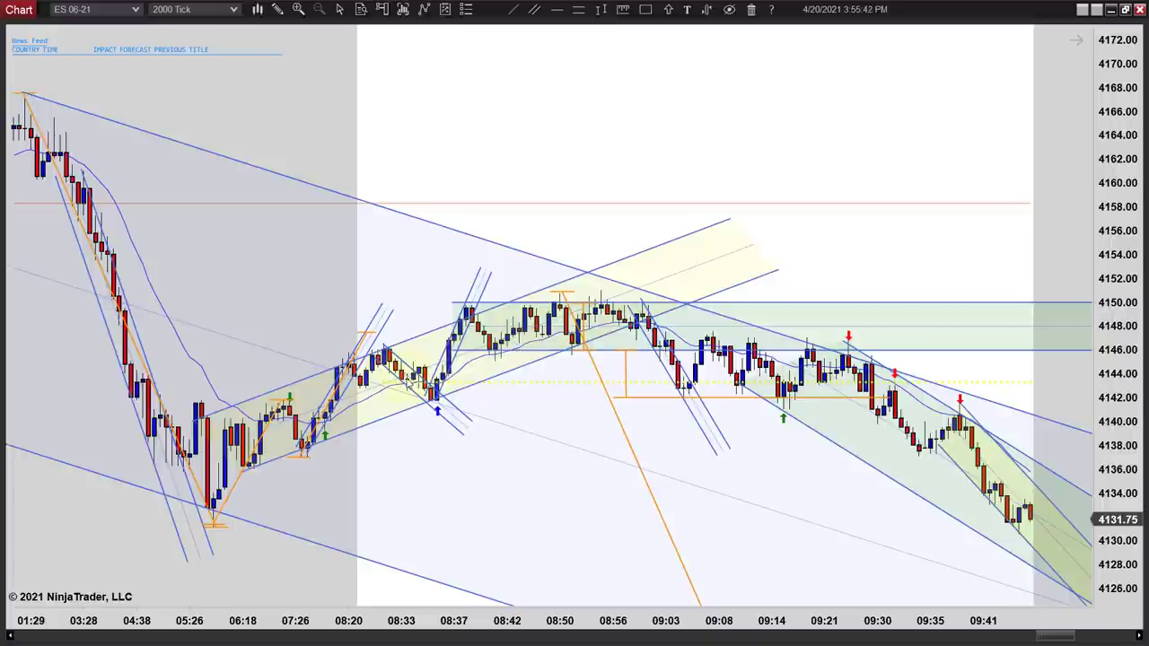
- Draw a narrow falling trend channel along the pullback from the 08:38 swing high near 4150
left_click(324, 433)
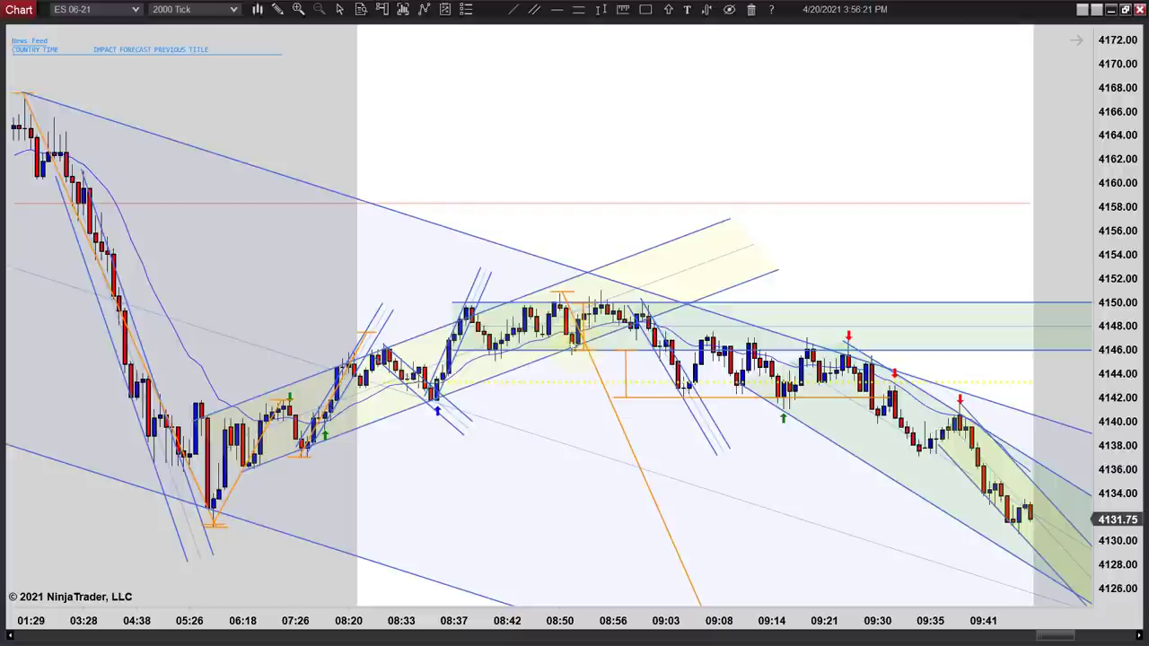
left_click(534, 10)
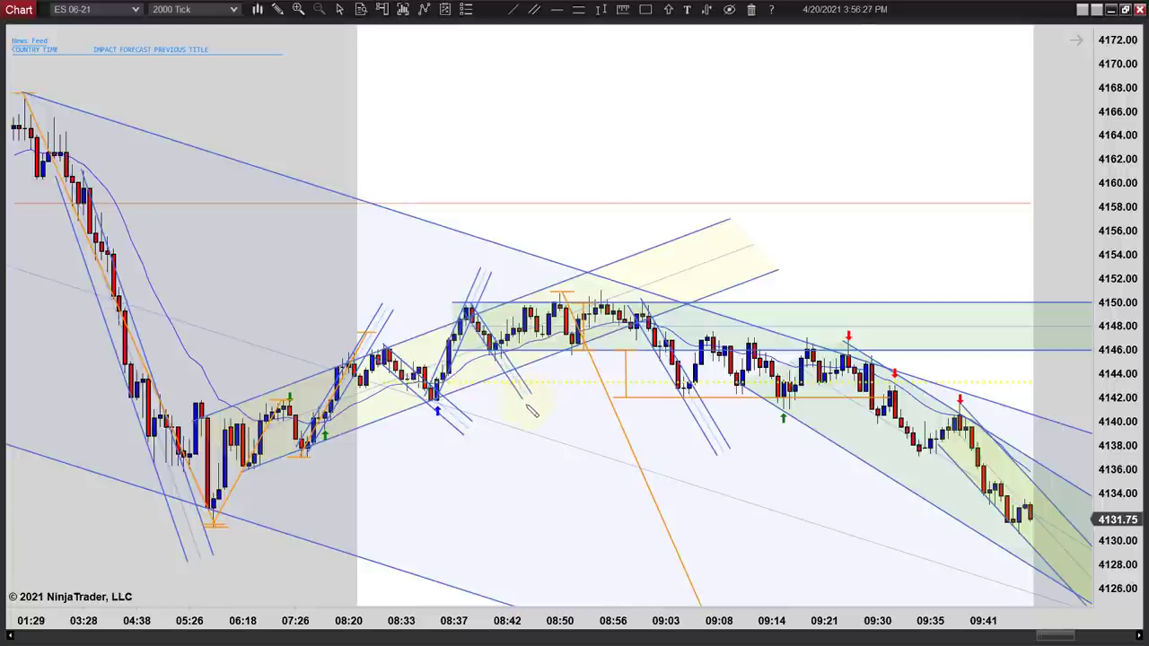
left_click(530, 405)
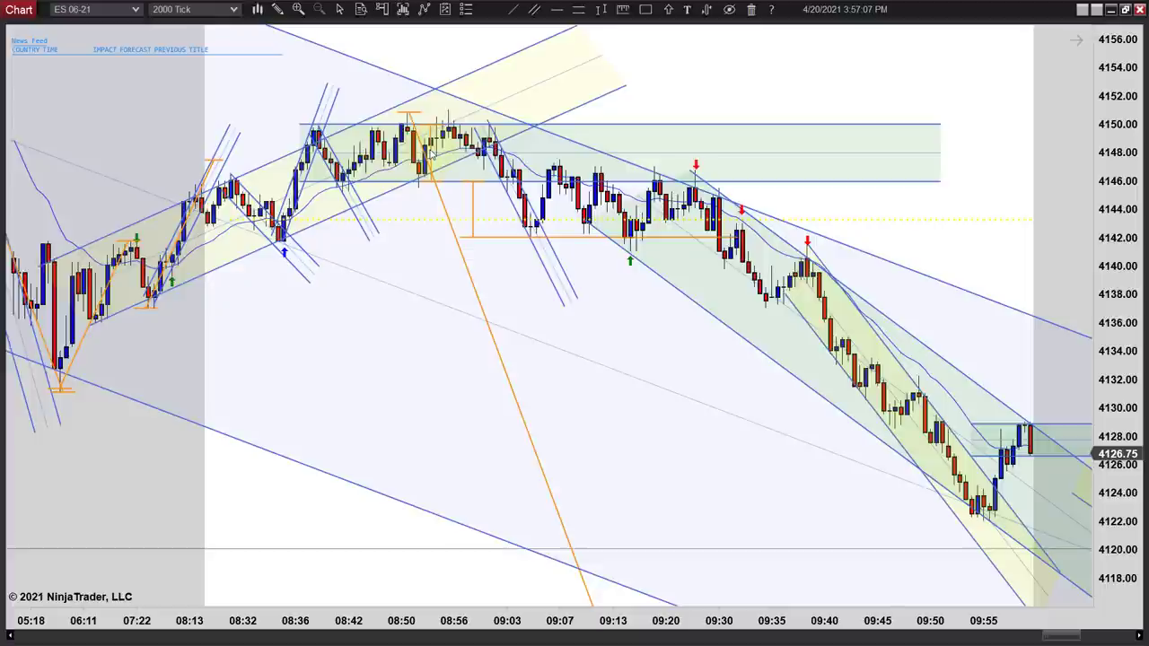
- Reposition the orange range measurements near 08:57 so they span 4150 to 4146 and 4146 to 4142
left_click(473, 220)
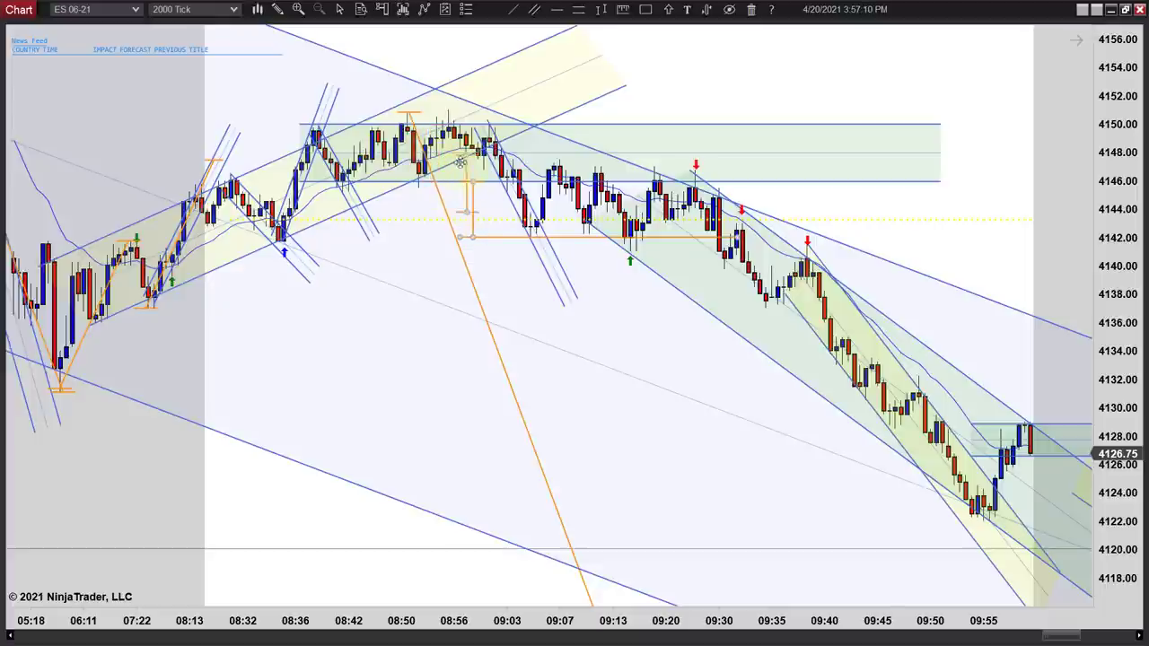
left_click_drag(460, 162, 459, 159)
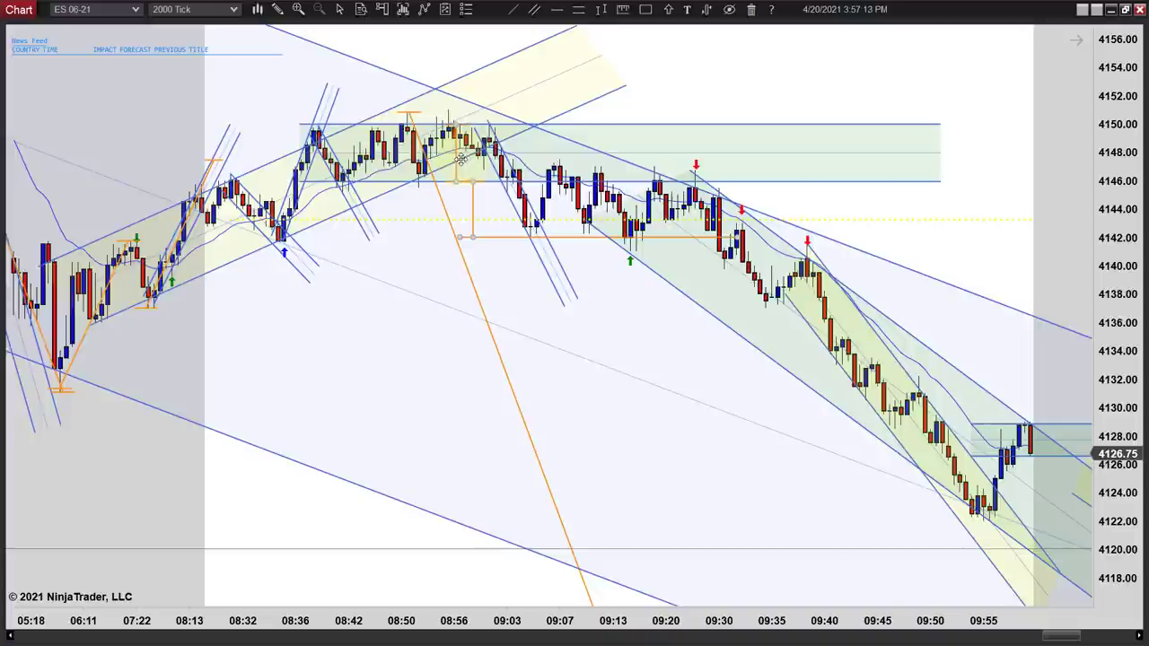
mouse_move(475, 204)
left_mouse_down()
mouse_move(473, 175)
mouse_move(475, 205)
left_mouse_up()
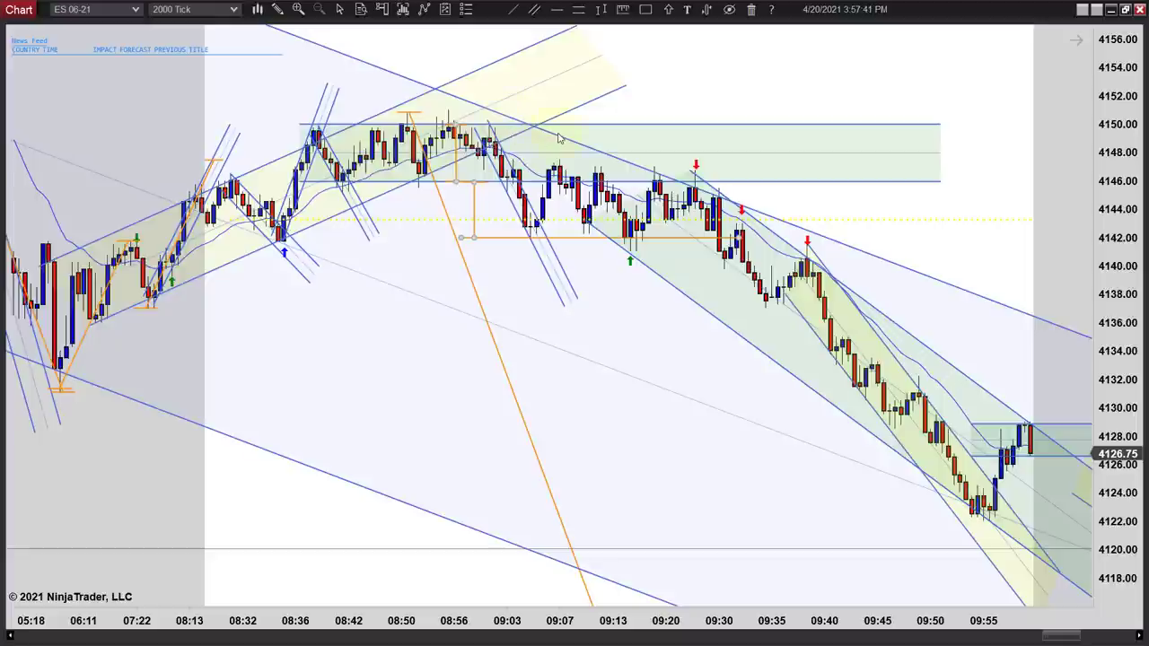
- Place a green down arrow above the swing high at about 09:01, near 4150
left_click(669, 10)
left_click(696, 45)
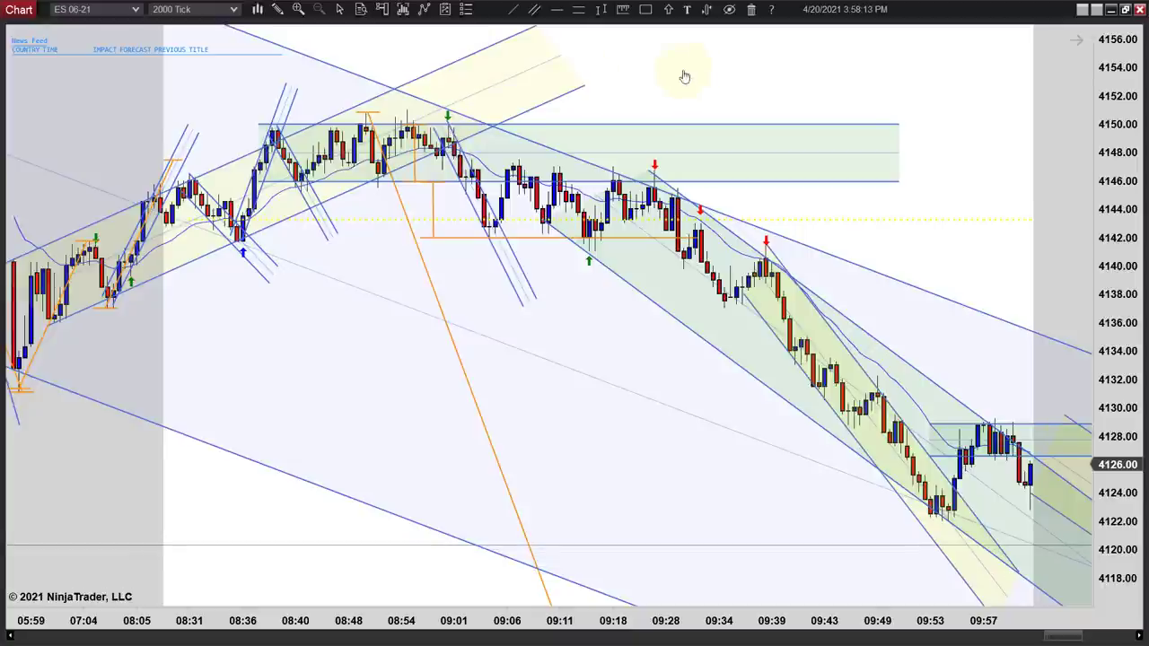
scroll(684, 76, "right", 2)
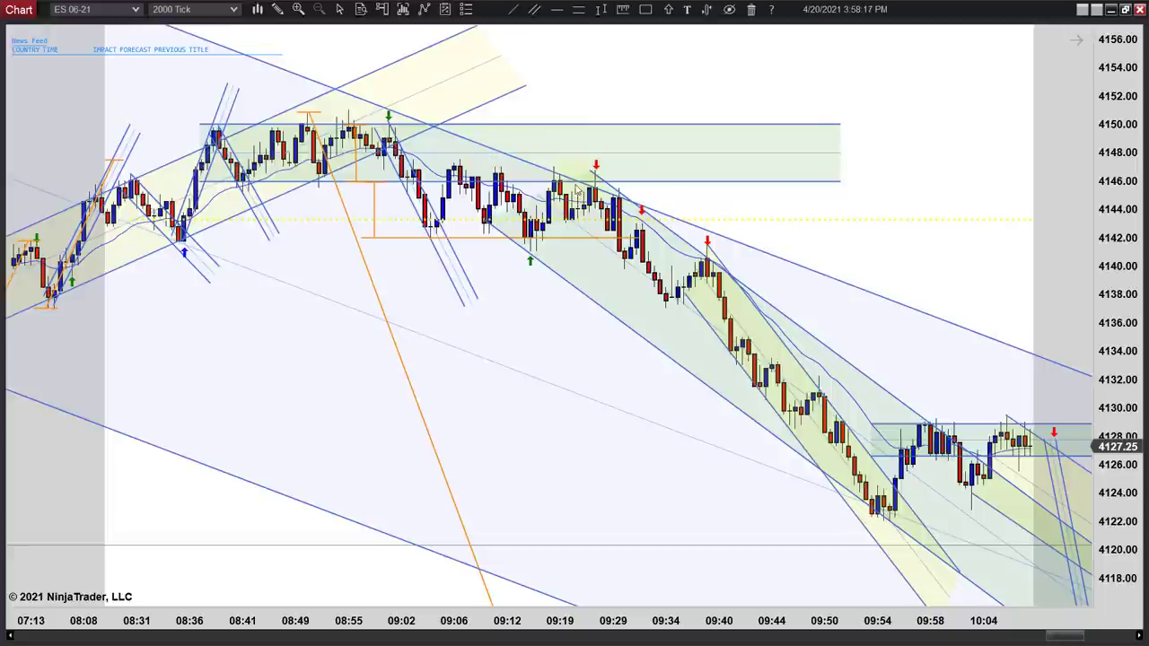
- Draw a measured move near 09:30, with leg one from about 4145.75 to 4139.75 and leg two from about 4143
scroll(924, 188, "right", 2)
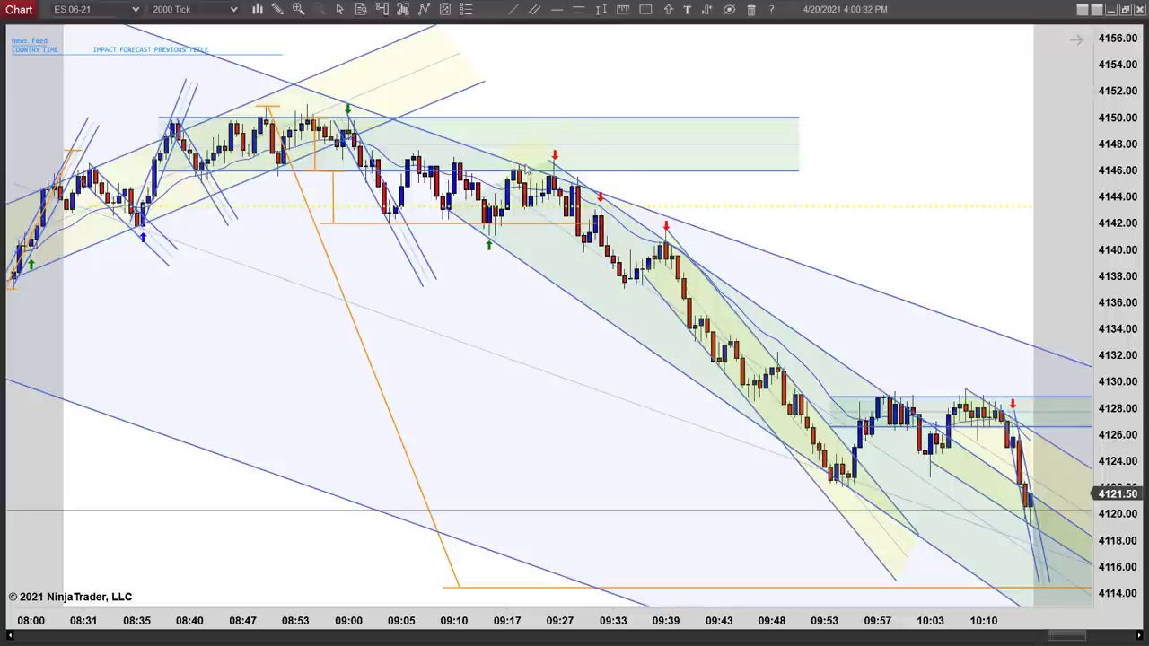
left_click(601, 11)
mouse_move(577, 176)
left_mouse_down()
mouse_move(593, 269)
mouse_move(601, 215)
left_mouse_up()
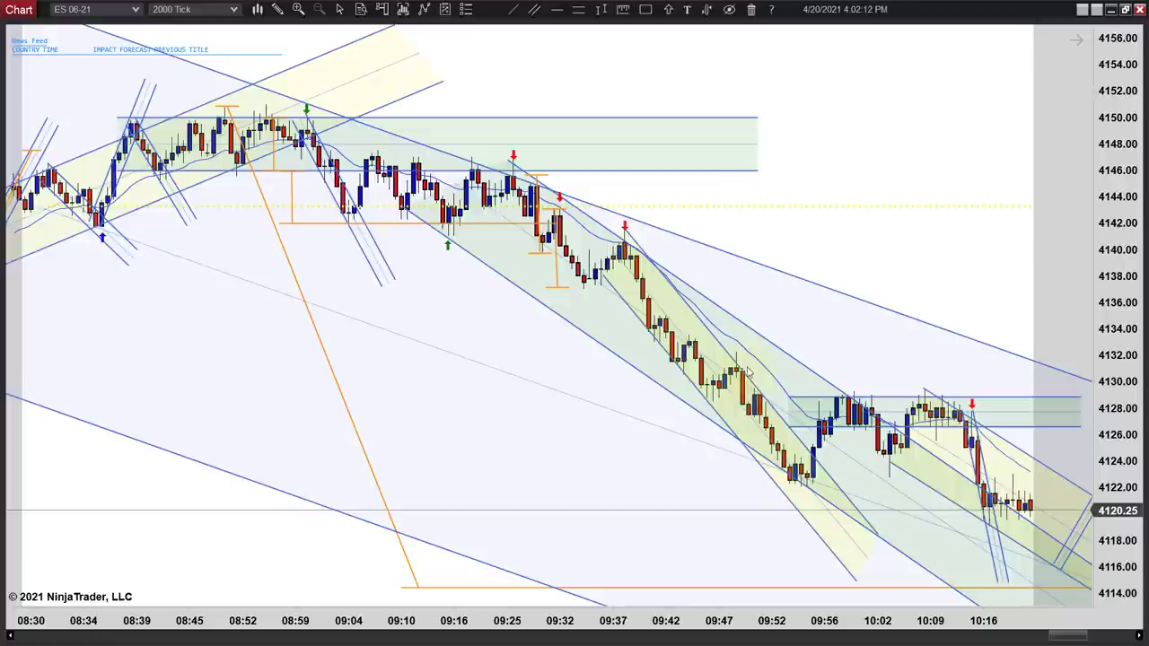
- Place a green down arrow above the minor swing high at about 09:50, near 4132.5
left_click(668, 9)
left_click(674, 45)
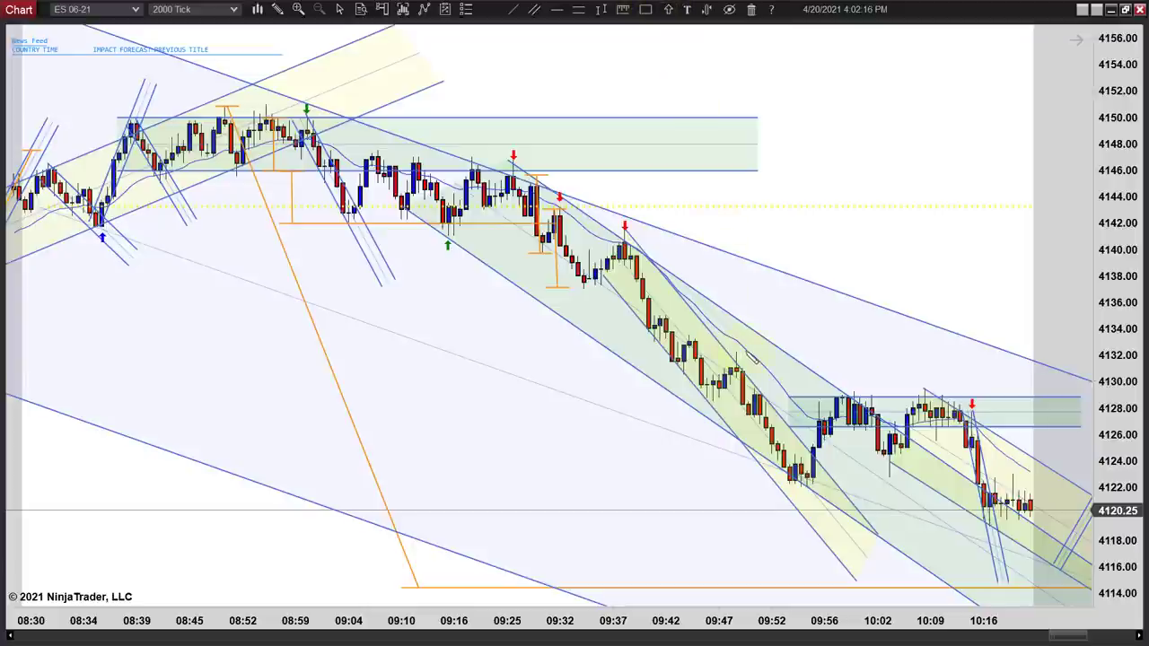
left_click(738, 346)
- Draw a measured move with leg one from about 4141.5 at 09:39 to 4122 at 09:54, and leg two from about 4129.25 at 10:04
left_click_drag(934, 257, 582, 254)
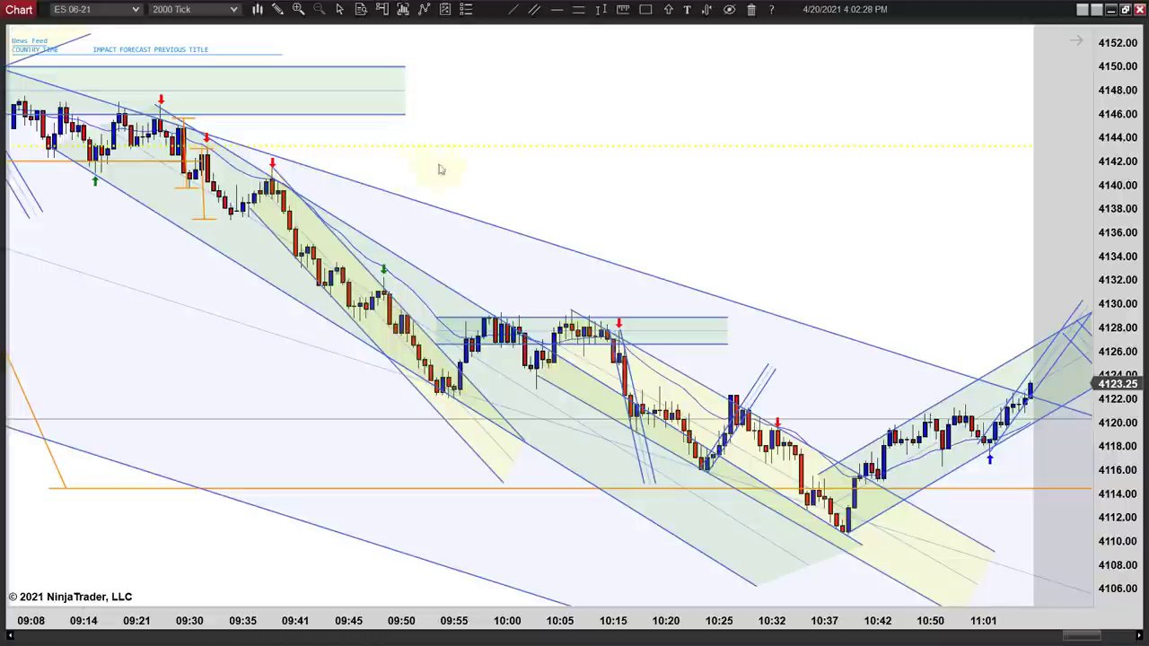
scroll(619, 170, "up", 5)
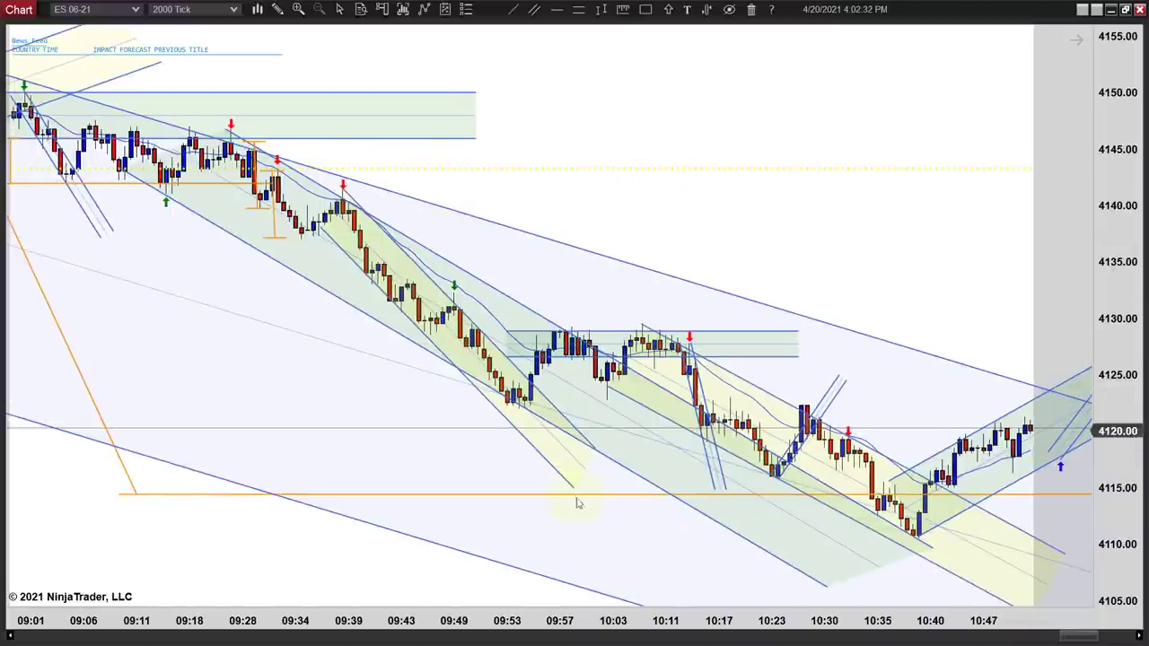
scroll(879, 269, "down", 3)
left_click_drag(895, 227, 529, 162)
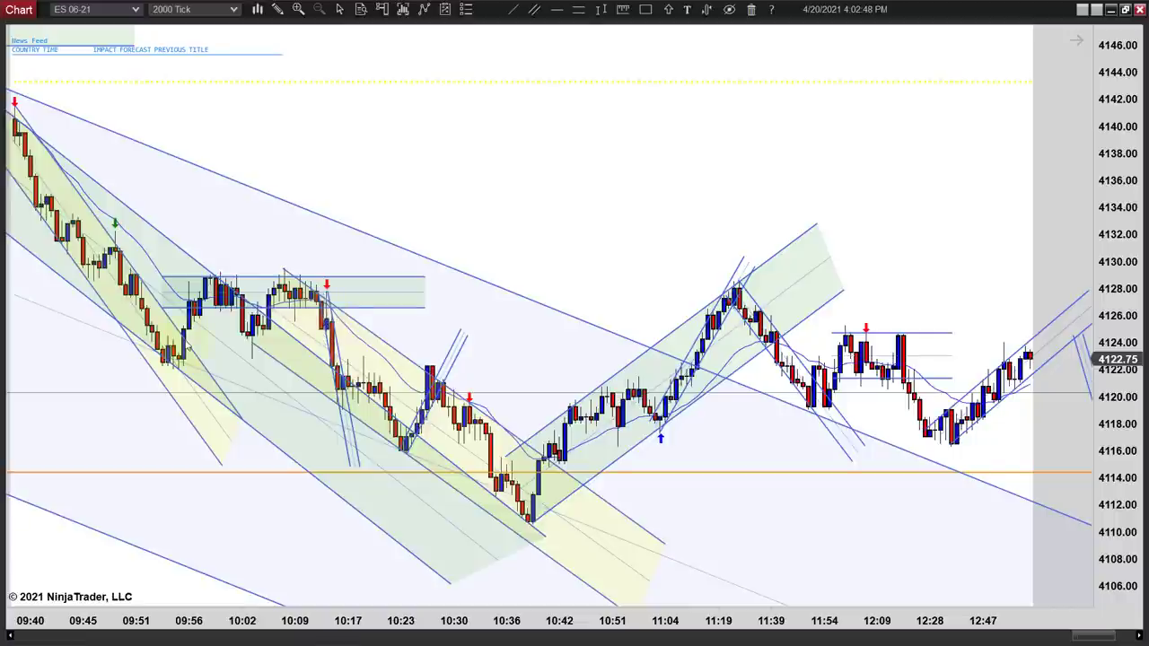
left_click(285, 269)
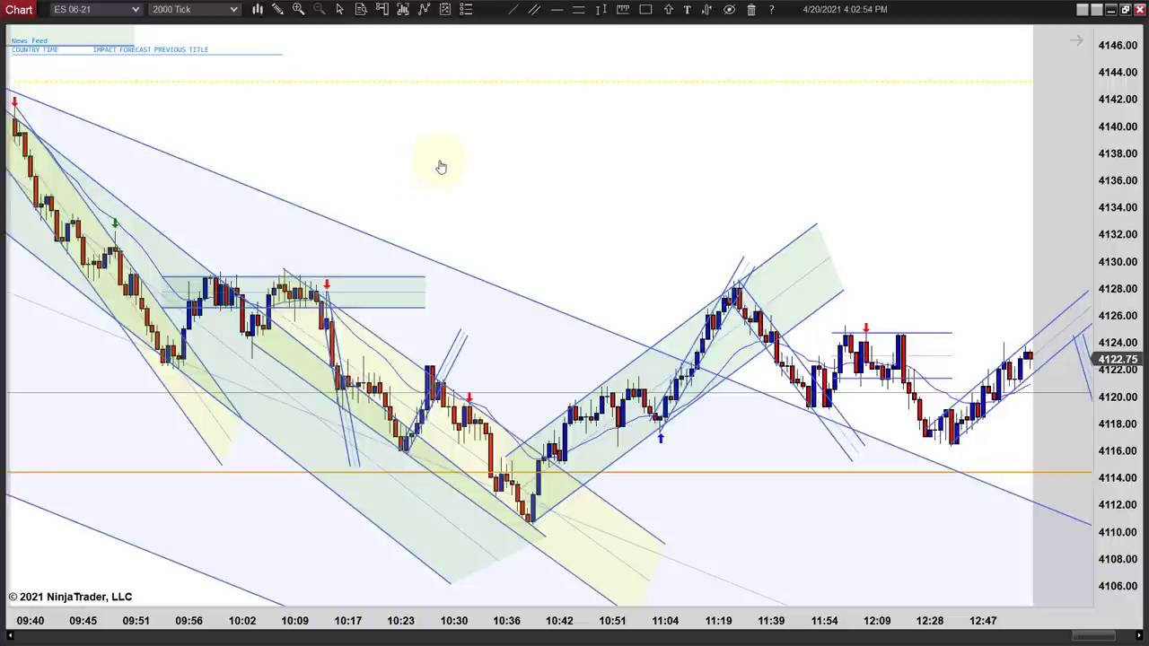
scroll(441, 167, "down", 3)
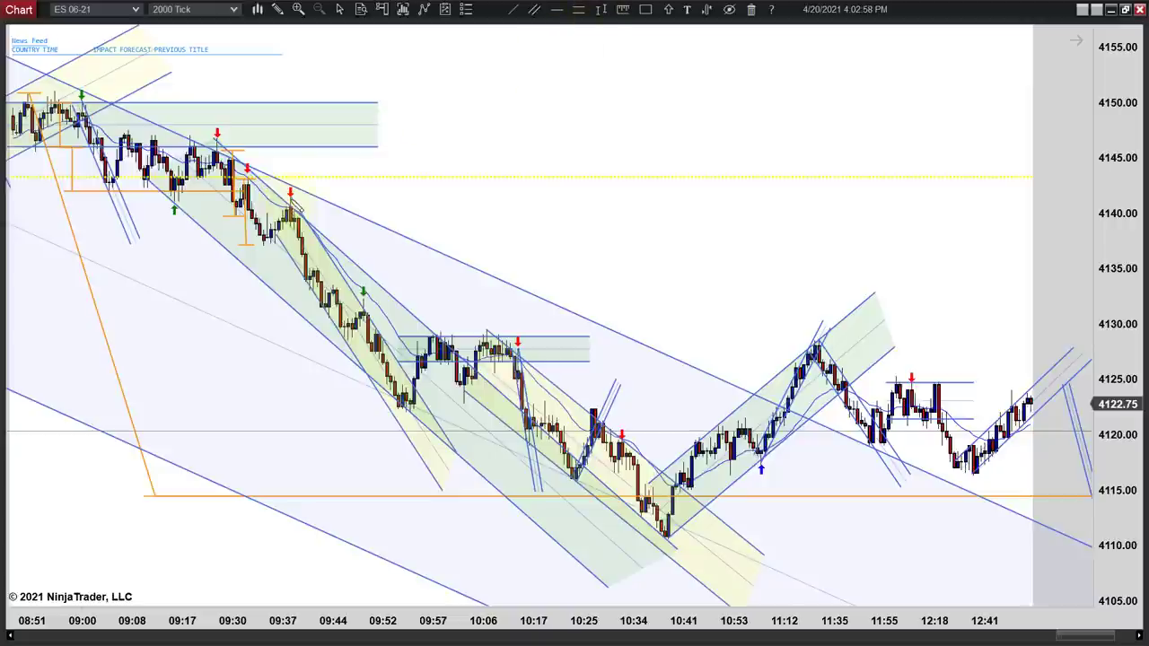
left_click_drag(289, 193, 405, 415)
left_click_drag(473, 332, 579, 545)
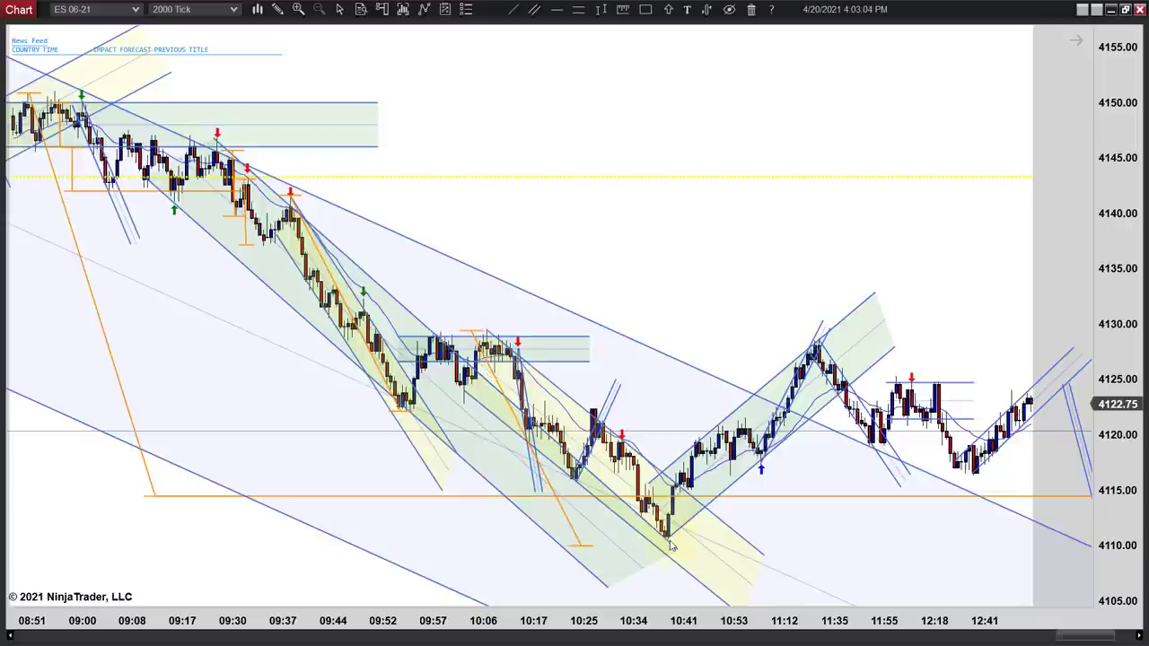
- Extend the new measured move's target line near 4110 past the session low to about 10:45
double_click(592, 545)
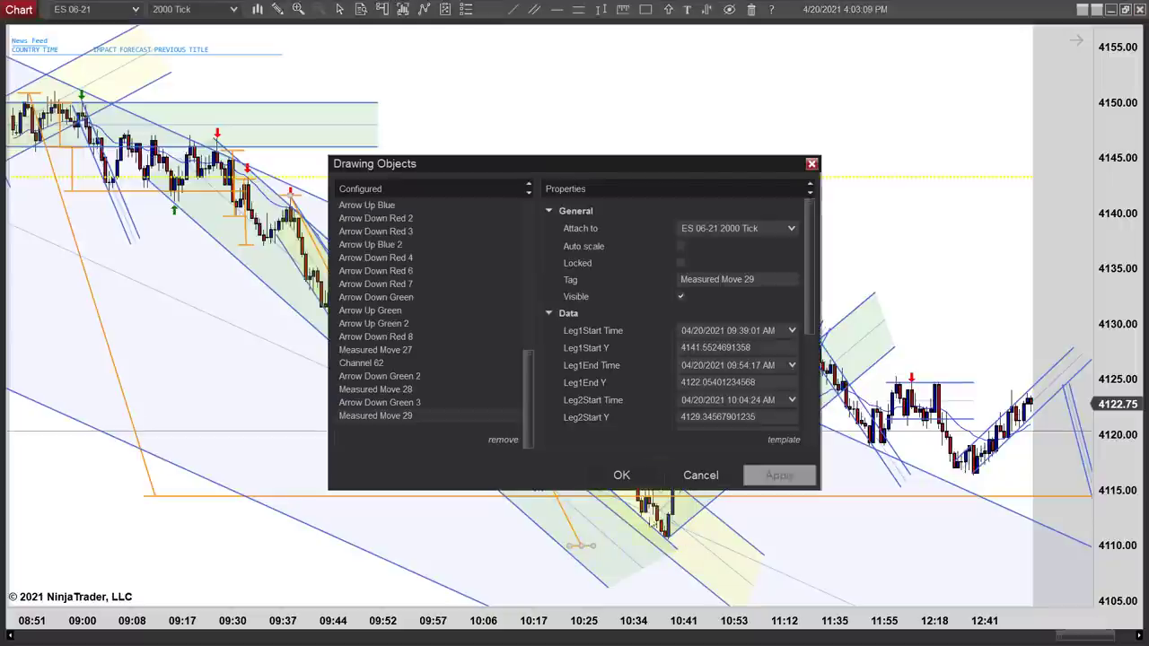
left_click(621, 475)
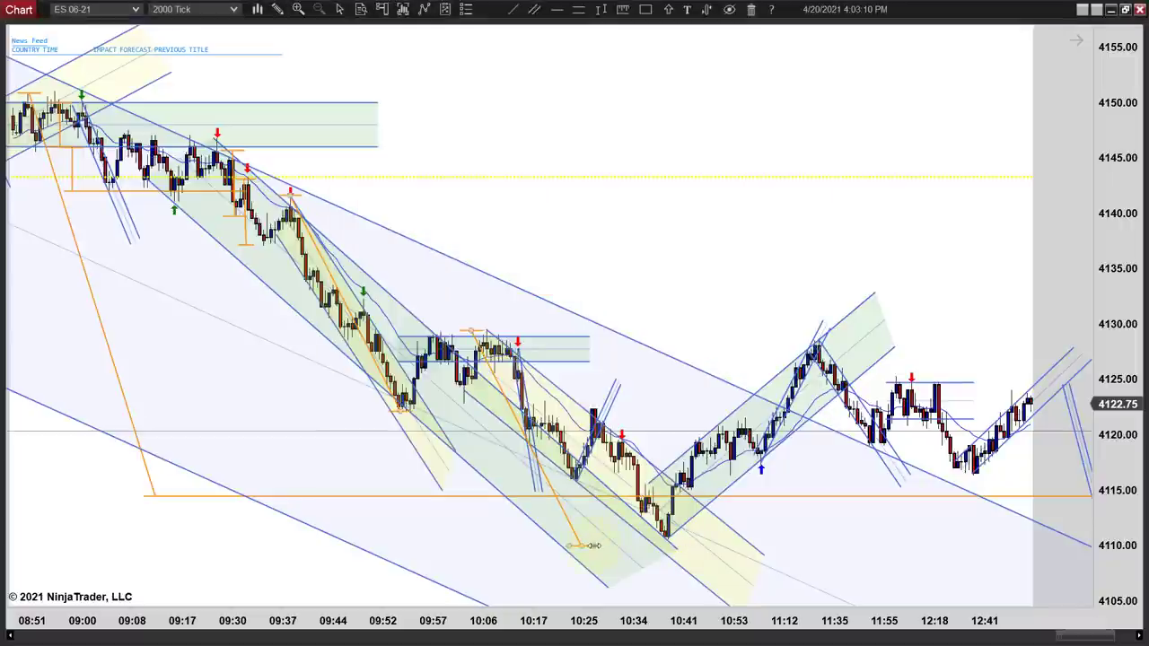
left_click_drag(594, 545, 696, 544)
left_click(807, 530)
left_click_drag(520, 424, 531, 422)
left_click(869, 557)
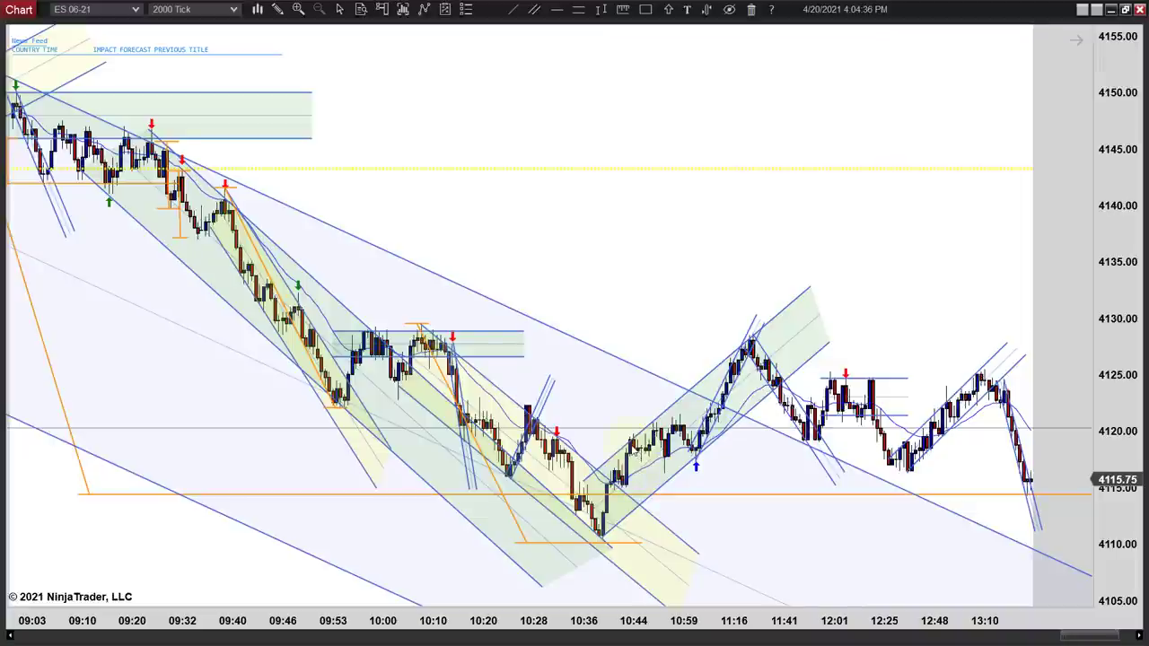
- Draw a short horizontal line at about 4117.75 from roughly 10:43 to 11:25, through the pullback low marked by the blue arrow
left_click_drag(736, 541, 602, 492)
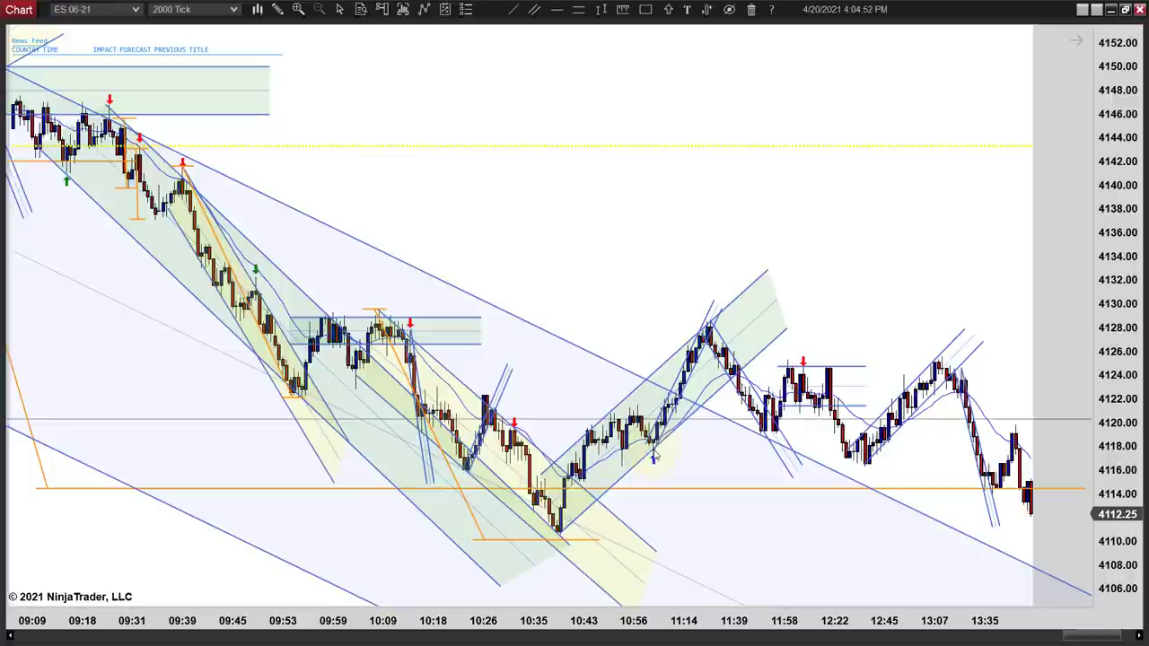
left_click(556, 9)
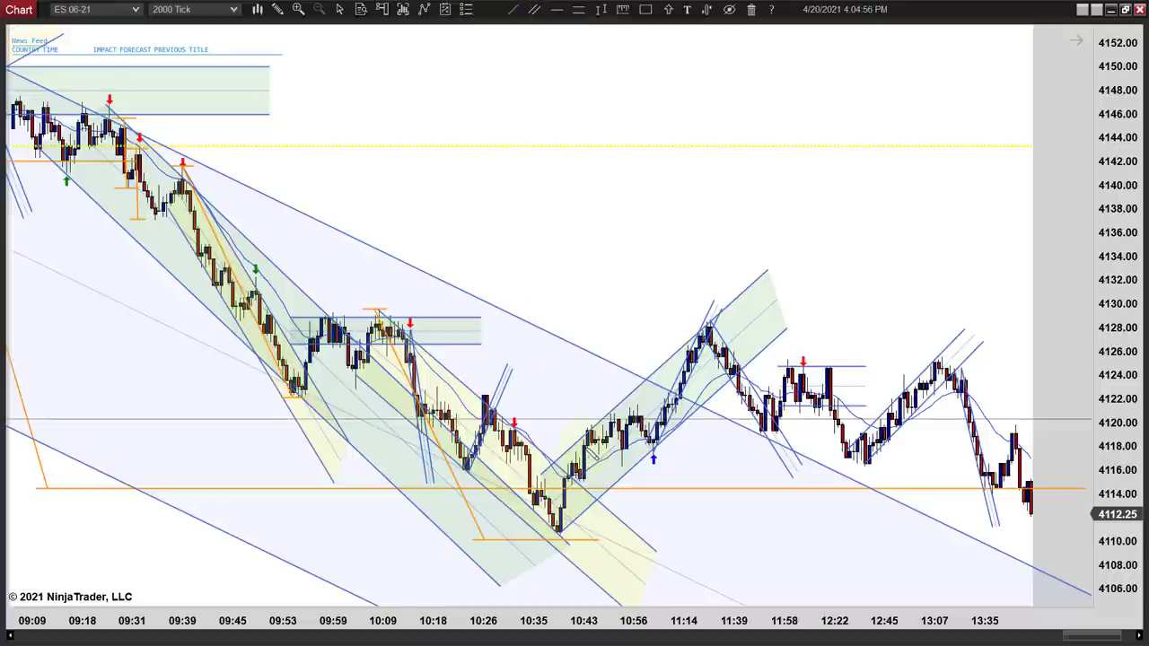
left_click_drag(588, 447, 707, 449)
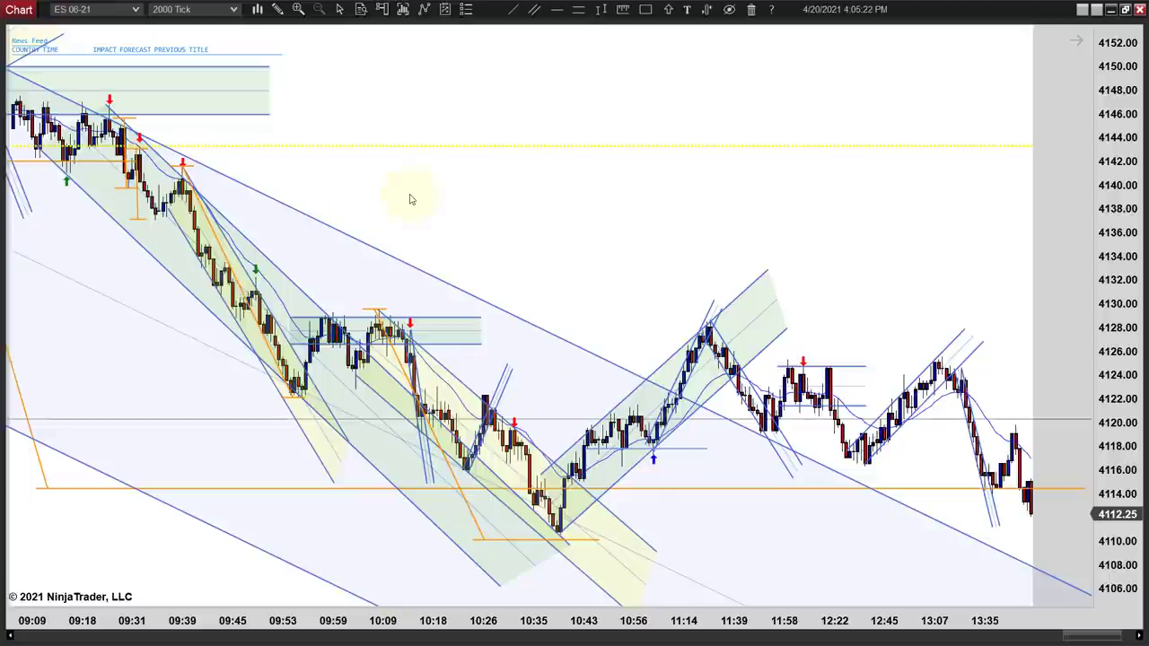
- Examine the overall price action from the overnight sell-off through the morning decline to the afternoon reversal
left_click_drag(464, 159, 937, 153)
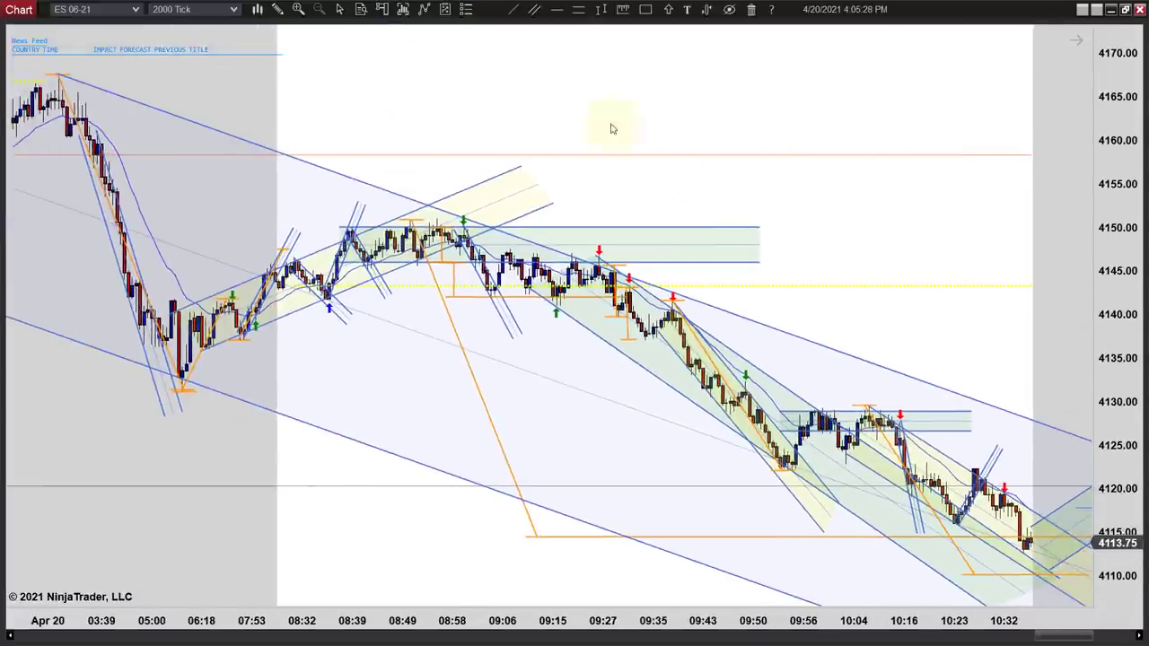
left_click_drag(422, 105, 483, 146)
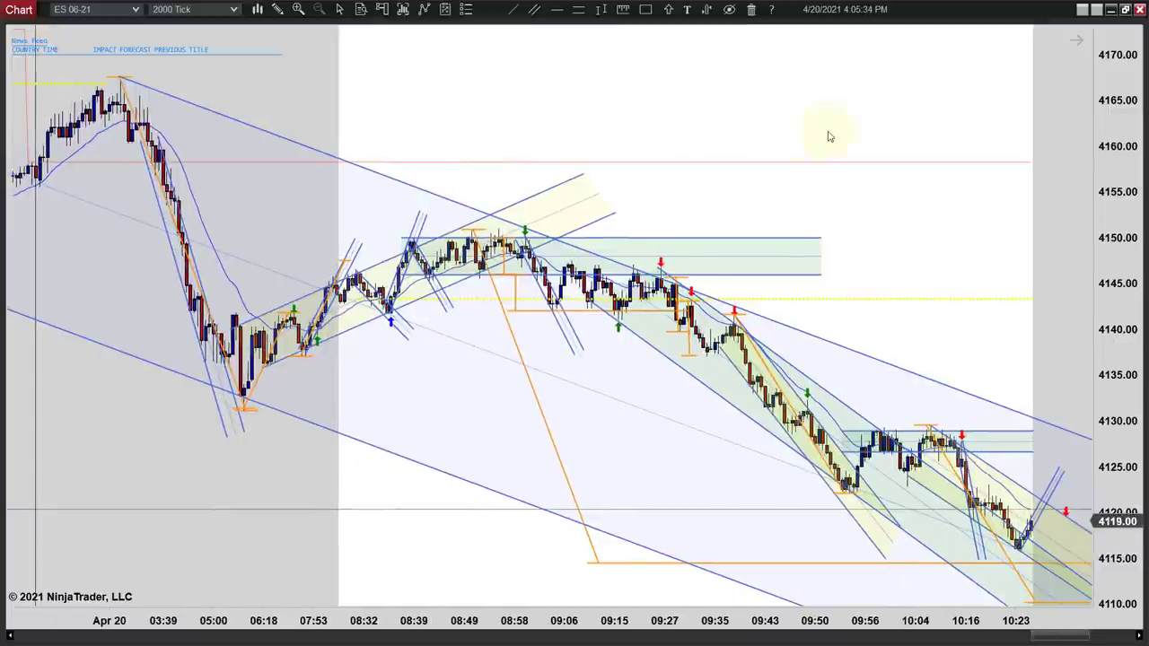
left_click_drag(828, 134, 191, 148)
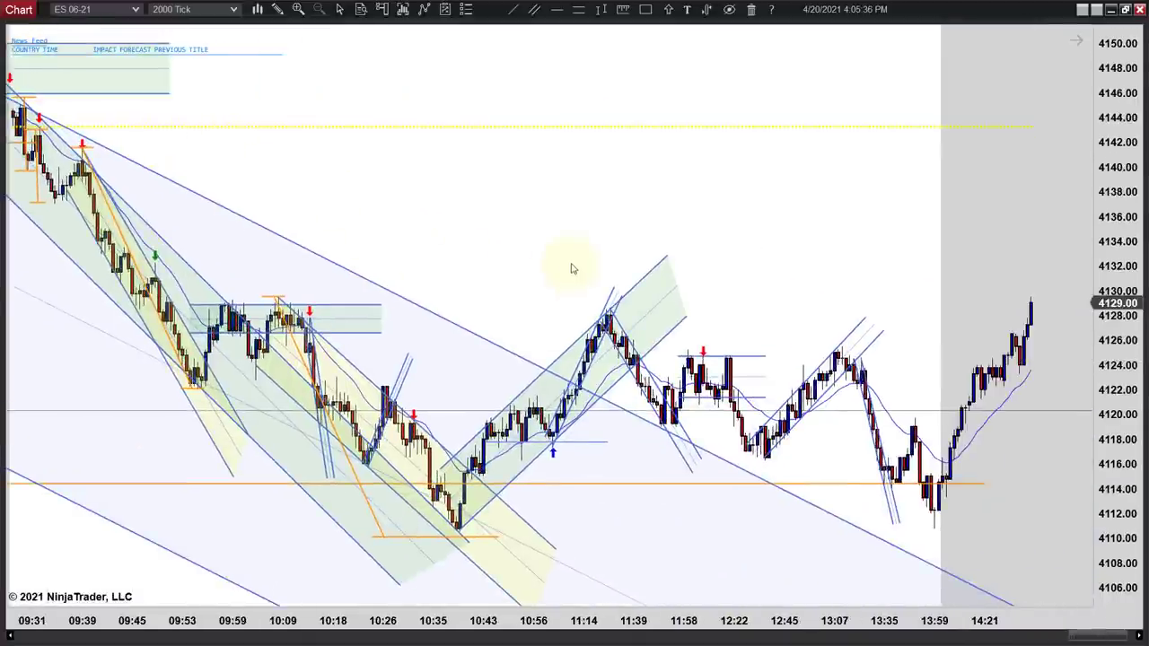
left_click_drag(572, 266, 546, 264)
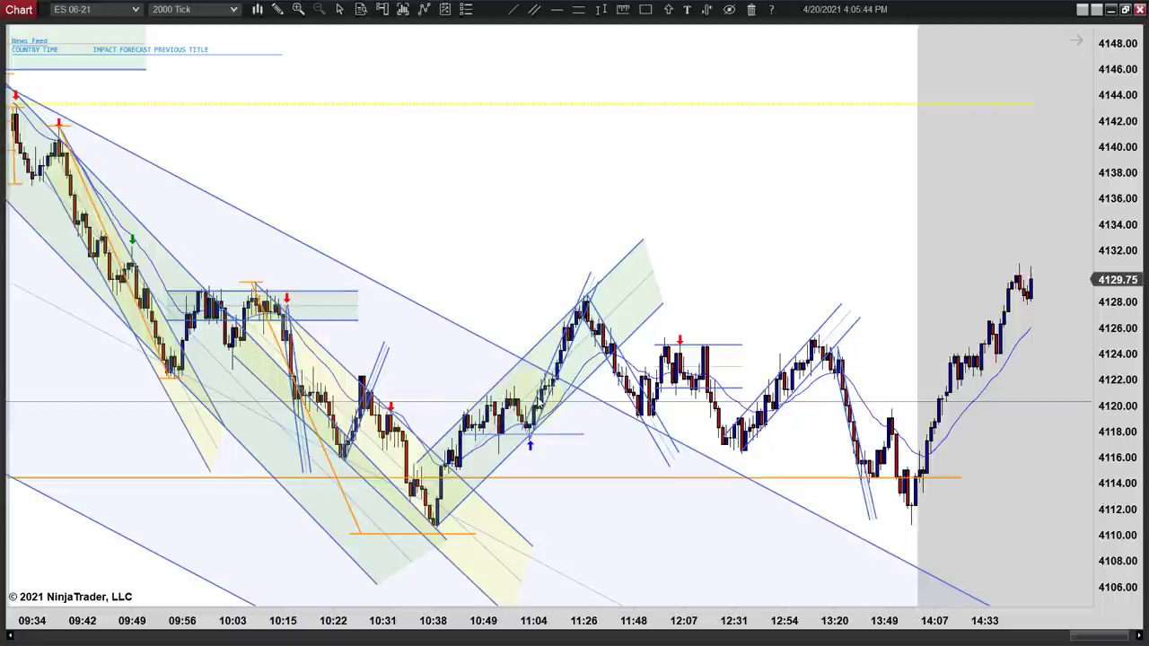
scroll(795, 256, "up", 5)
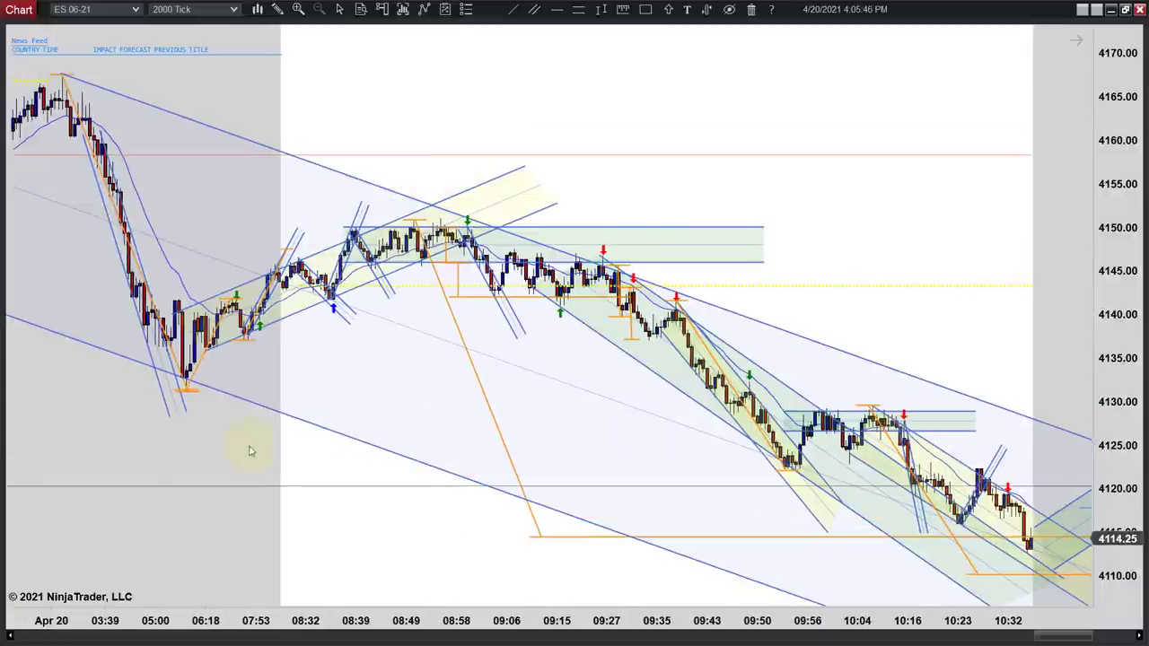
left_click_drag(250, 451, 439, 464)
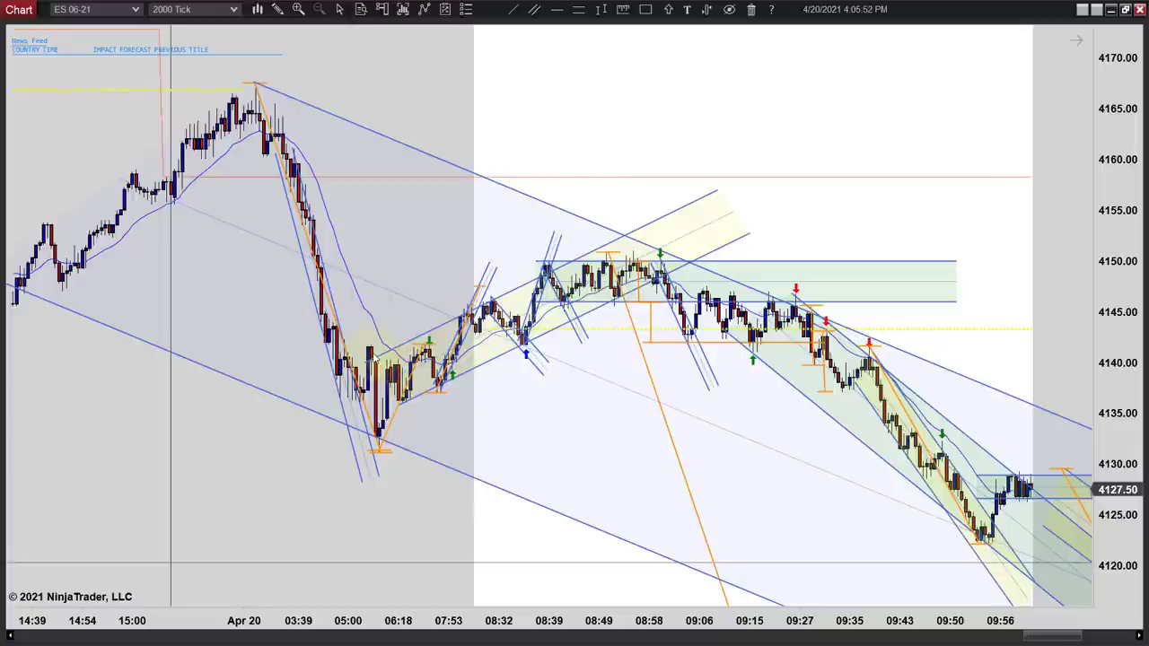
left_click_drag(814, 216, 531, 245)
left_click_drag(607, 225, 508, 226)
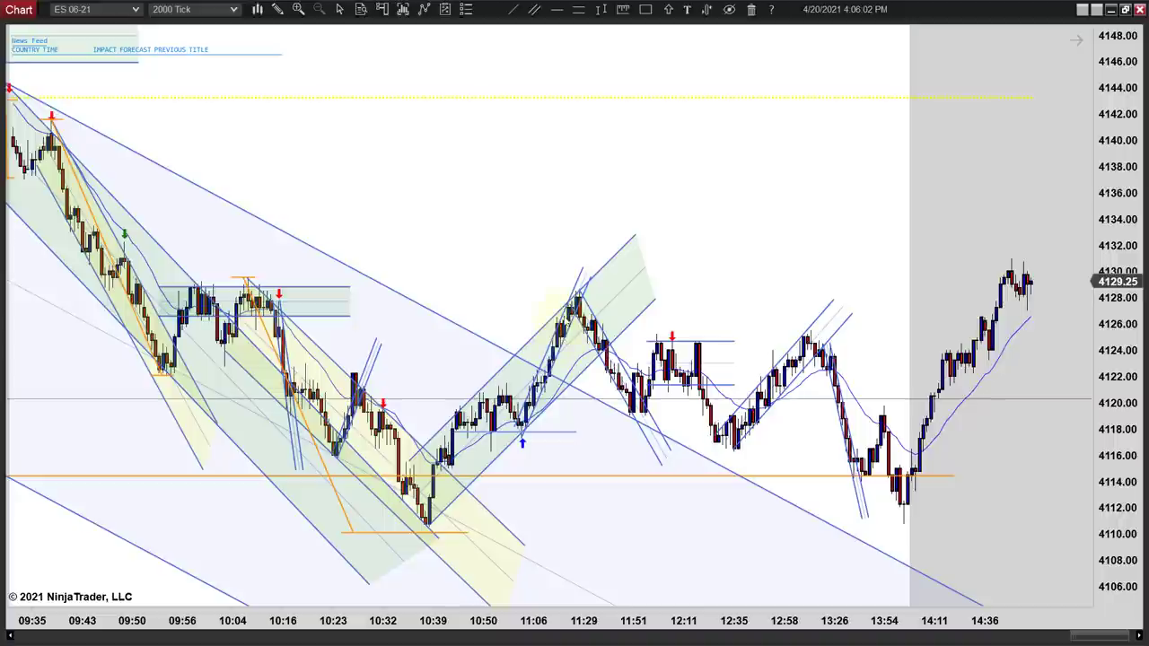
- Inspect the bar data of the 12:21 bear bar at the end of the midday trading range
left_click(569, 293)
left_click(599, 330)
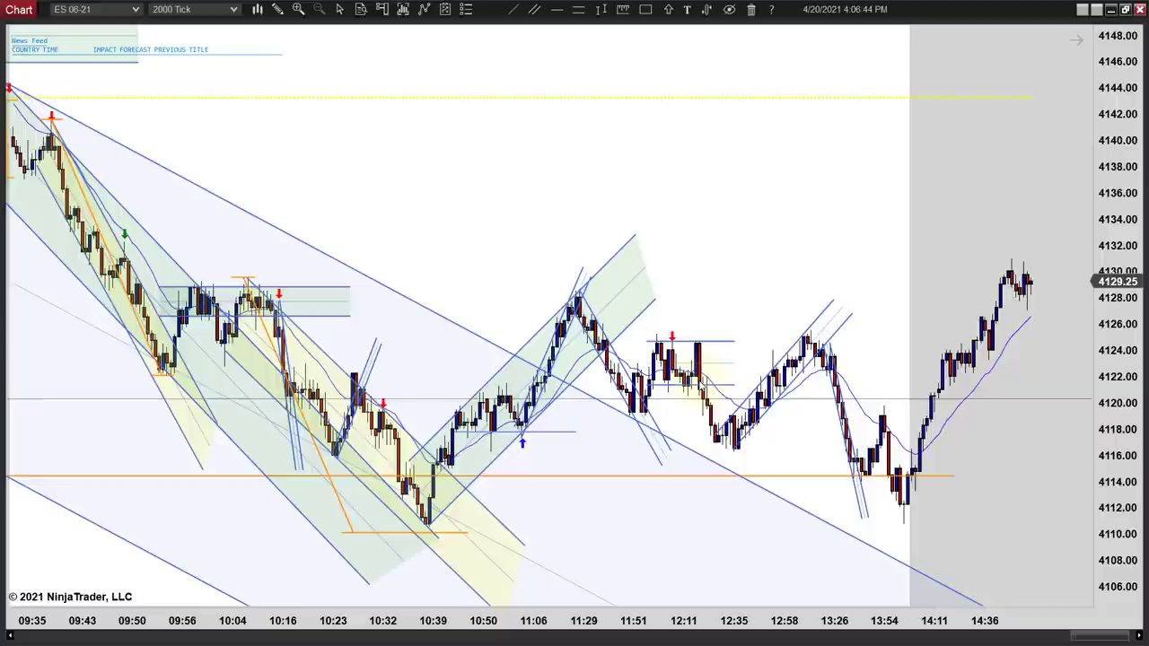
middle_click(706, 383)
middle_click(707, 391)
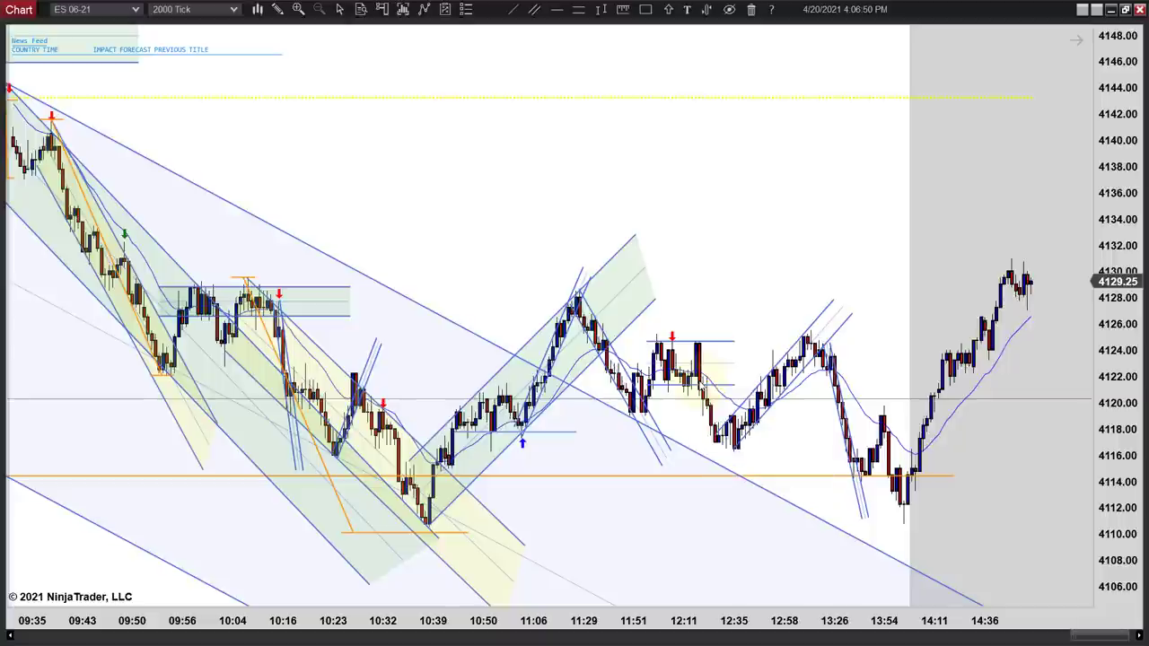
middle_click(705, 369)
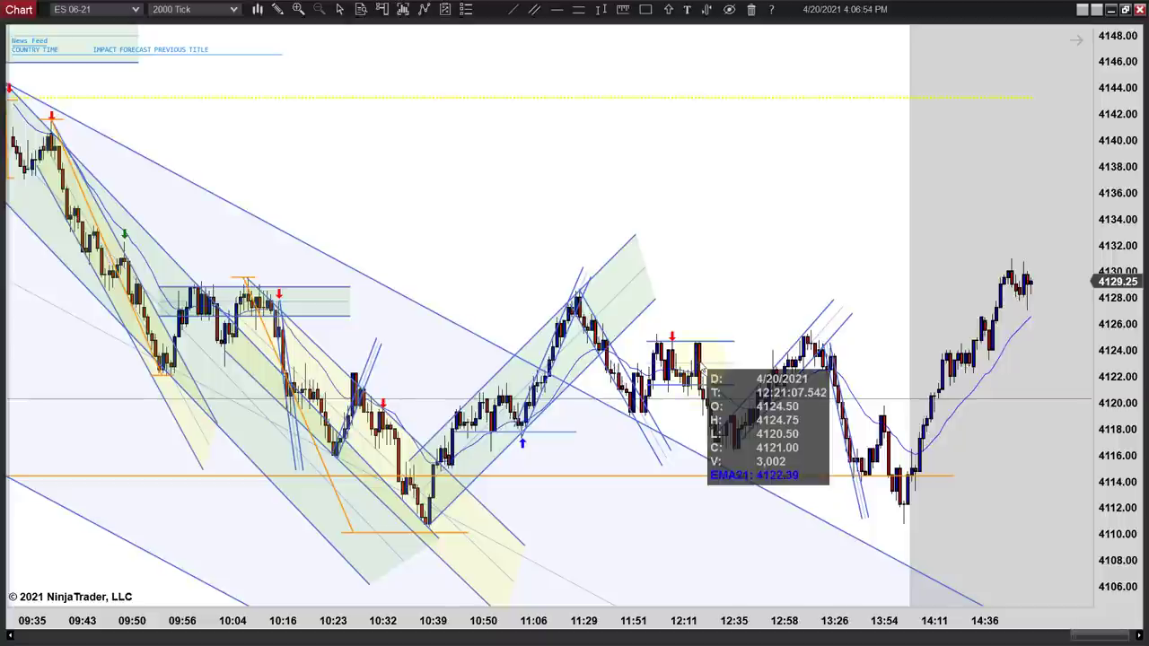
middle_click(701, 357)
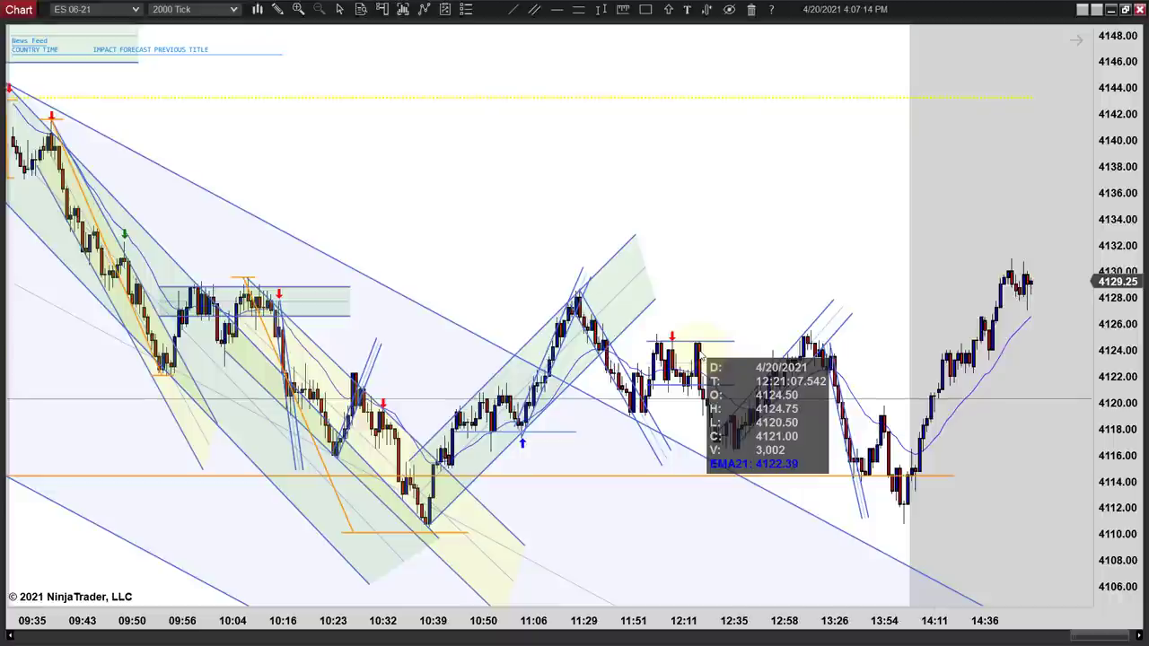
middle_click(702, 357)
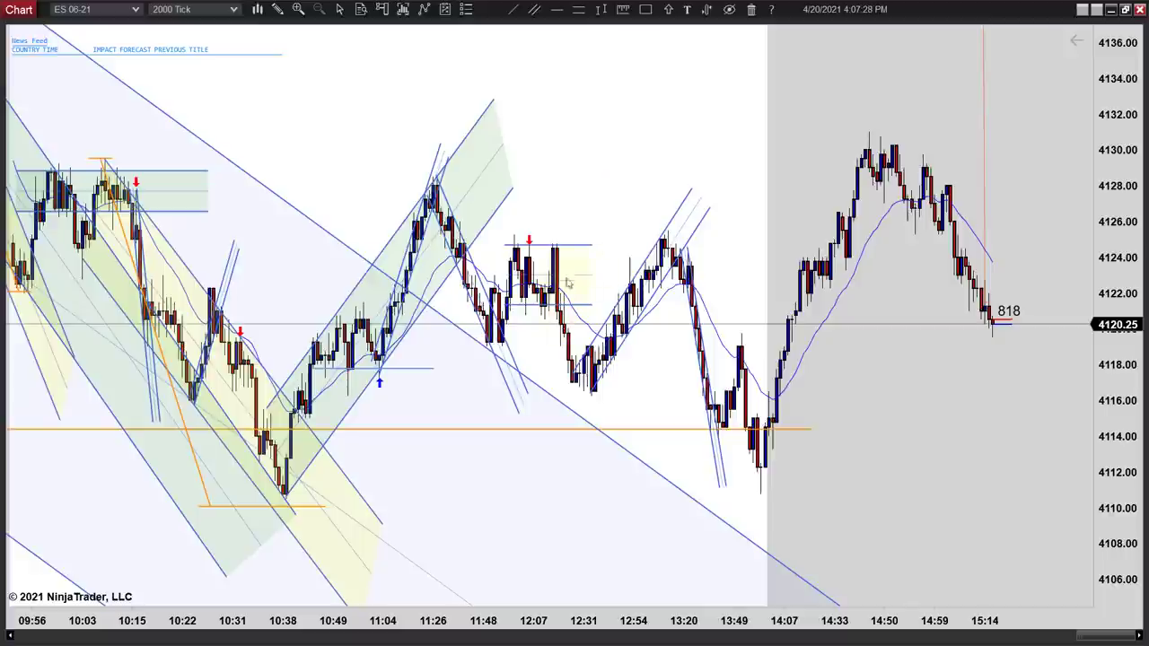
- Draw a narrow rising trend channel along the bounce from the low near 4114.5 at about 13:40
left_click_drag(618, 172, 584, 180)
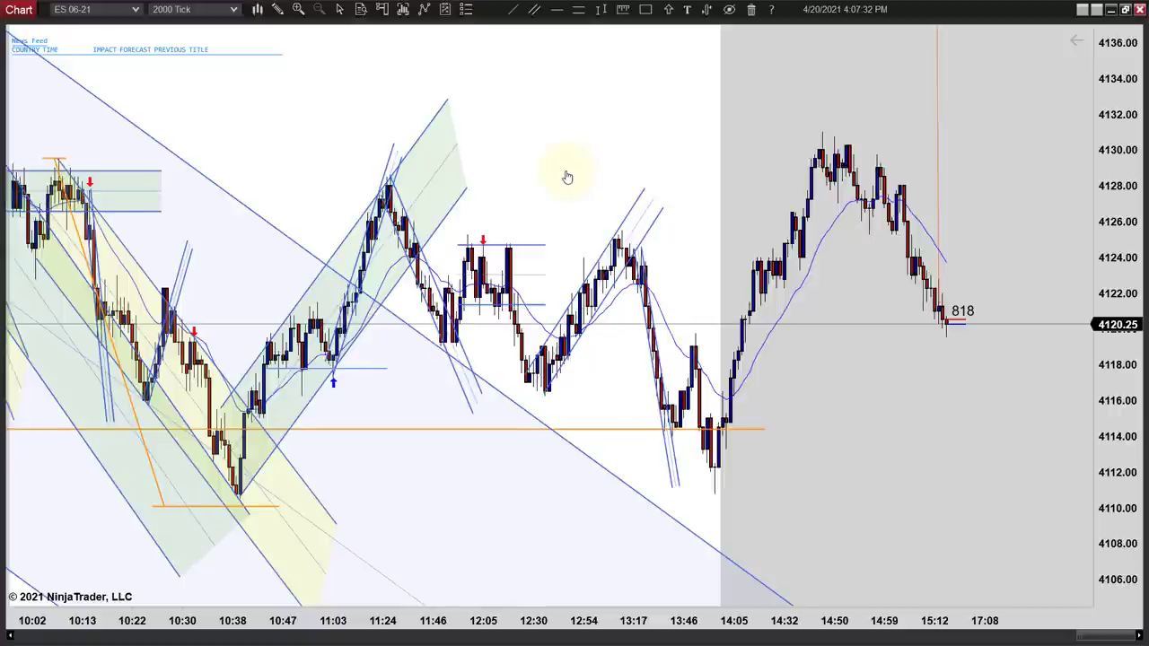
left_click_drag(567, 177, 562, 181)
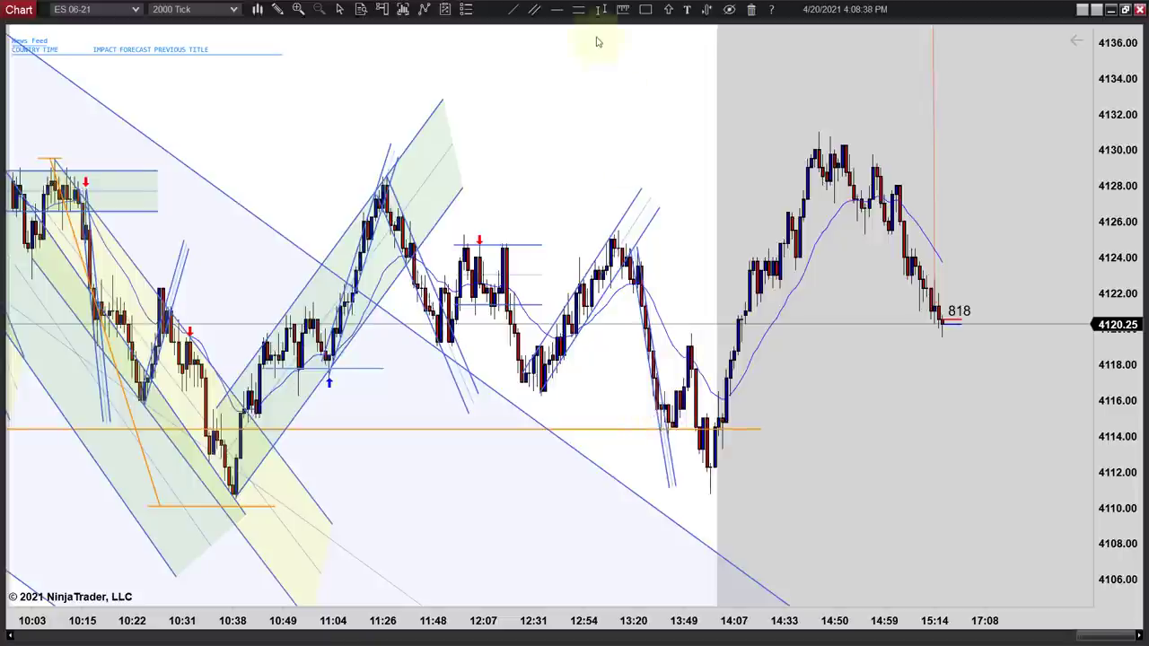
left_click(536, 9)
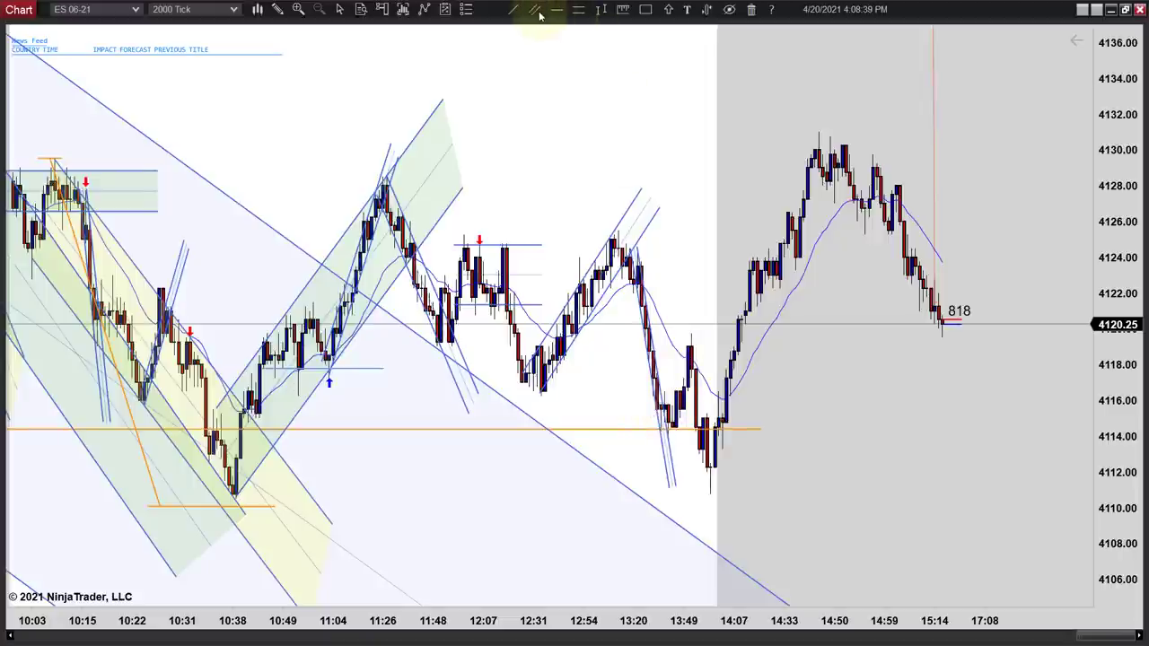
left_click(679, 435)
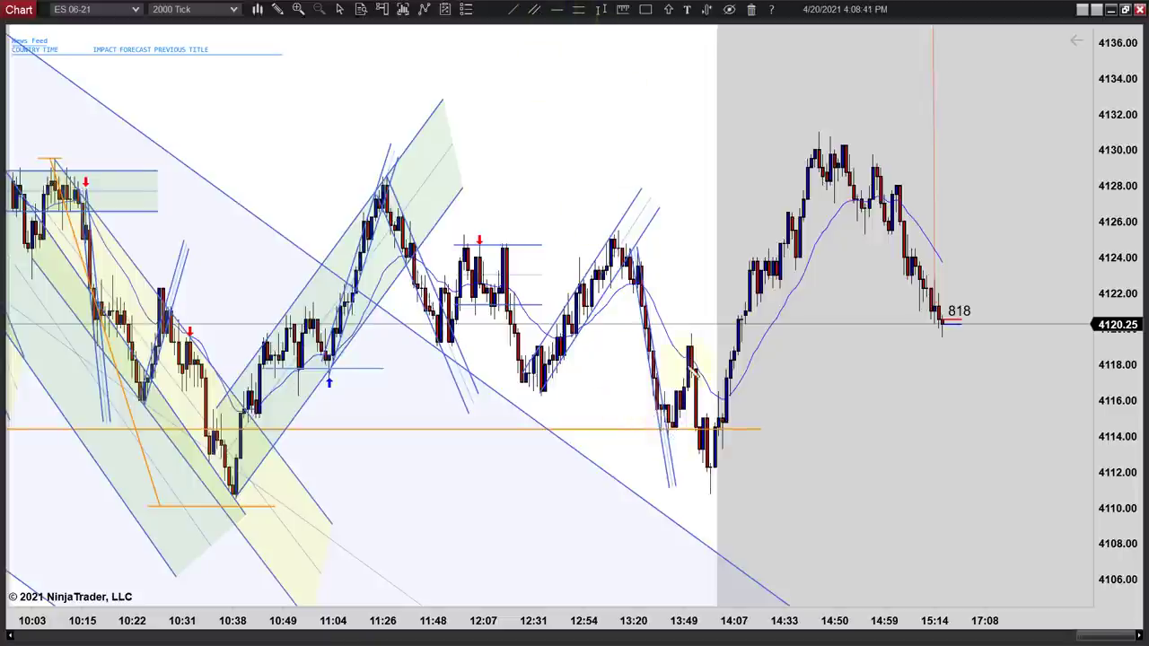
left_click(714, 277)
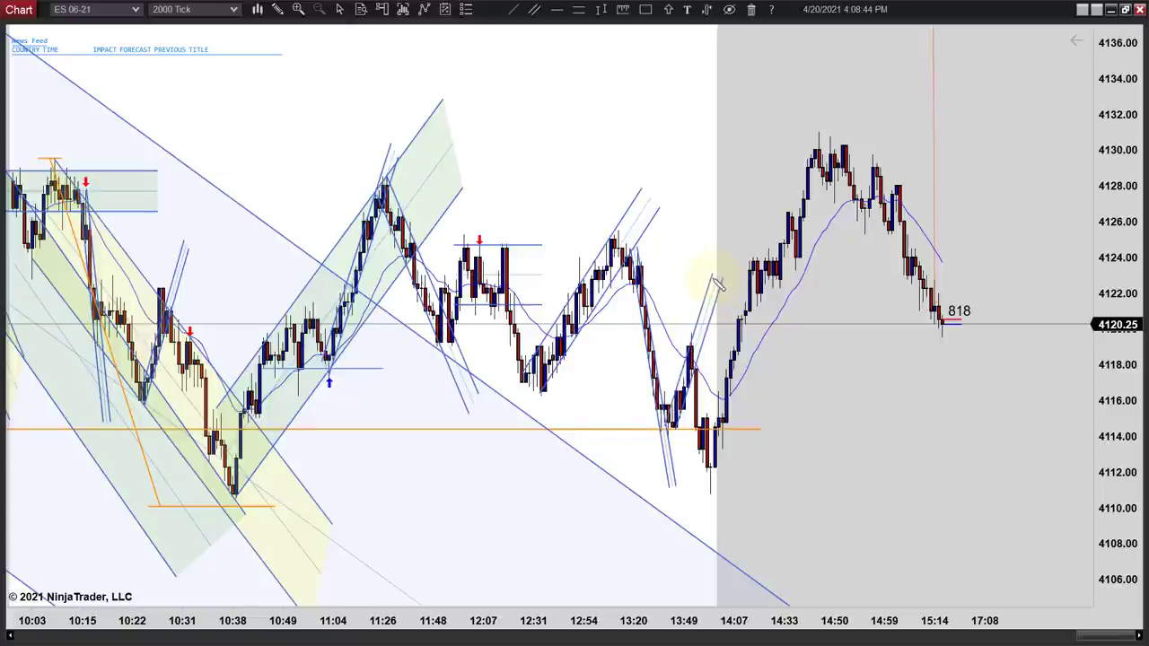
- Place a green up arrow below the swing low at about 14:00, near 4110.5
scroll(762, 457, "down", 5)
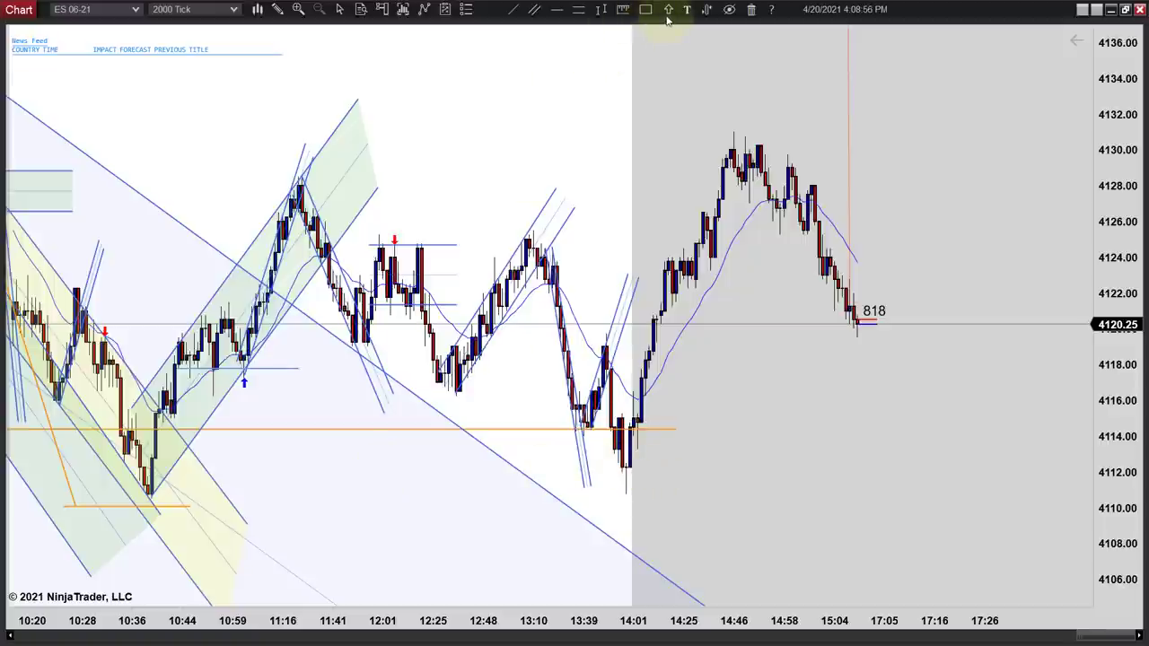
left_click(626, 498)
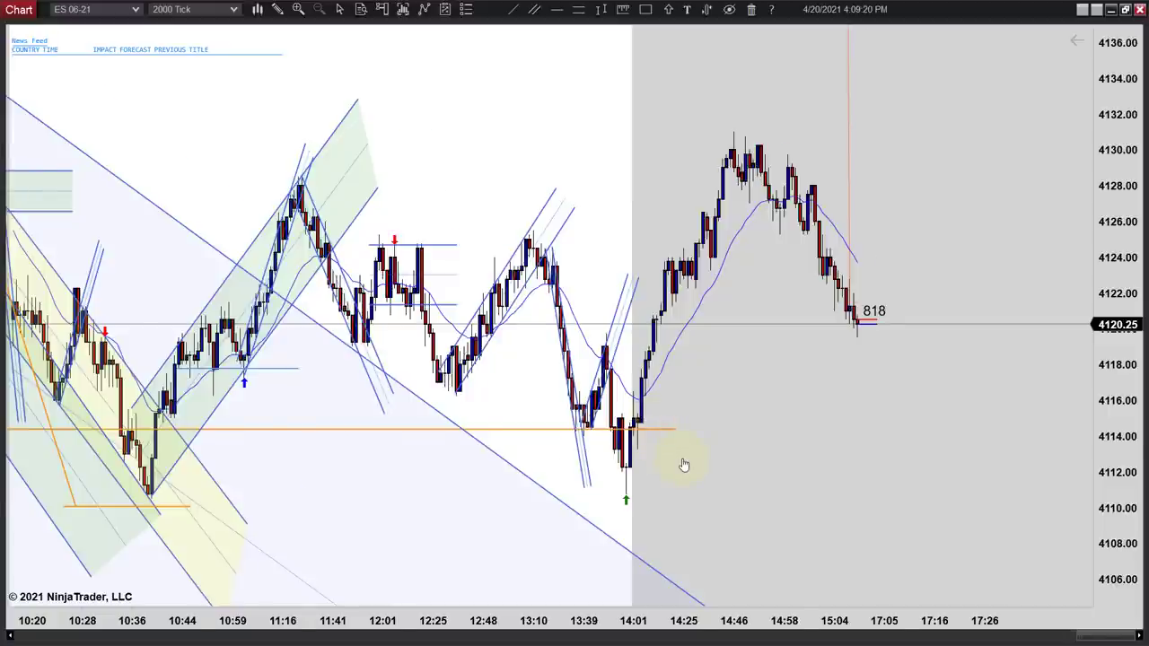
scroll(684, 464, "down", 8)
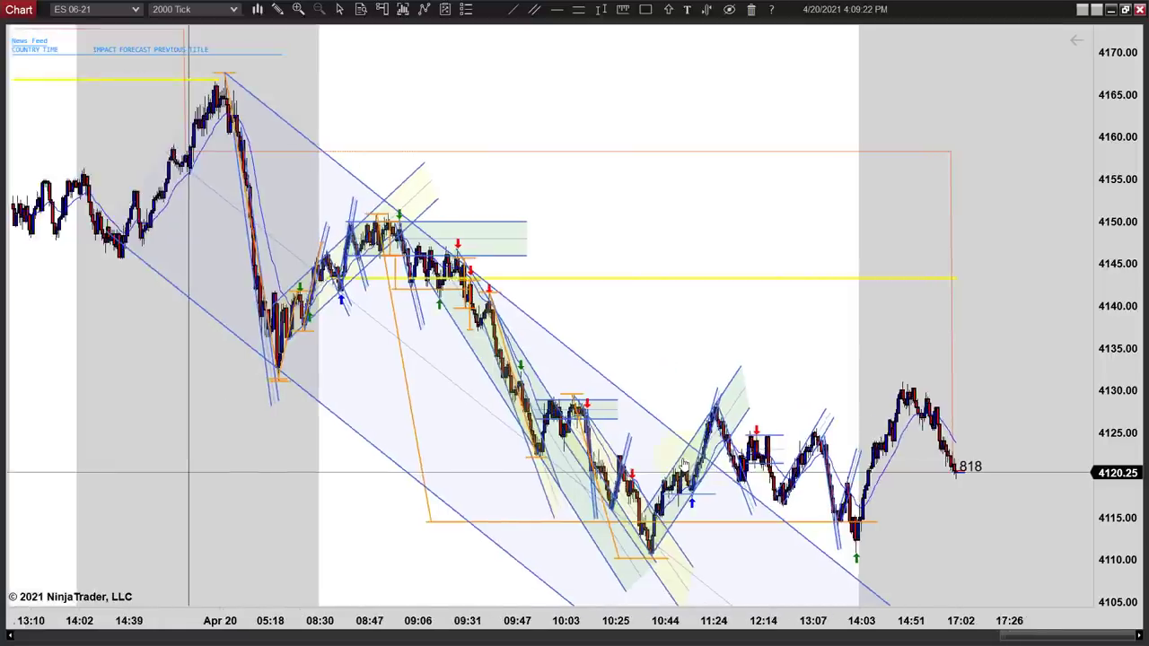
- Examine the April 20 decline in the context of the preceding sessions back to before April 16
scroll(684, 464, "down", 2)
scroll(684, 464, "down", 1)
scroll(684, 464, "up", 4)
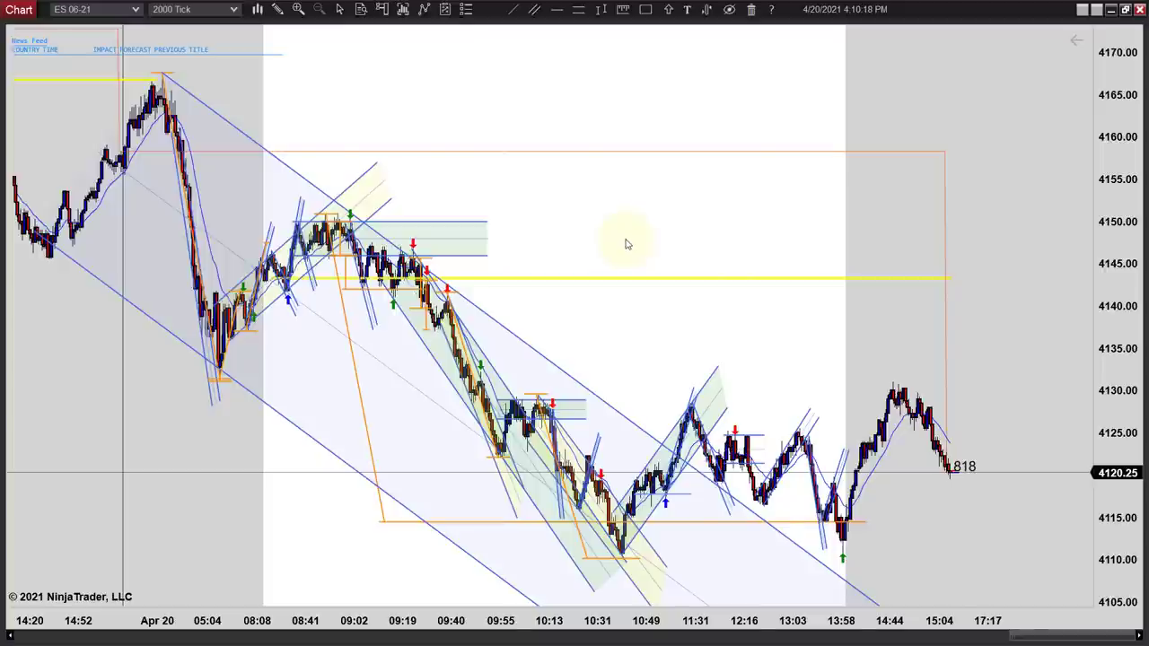
scroll(626, 244, "down", 8)
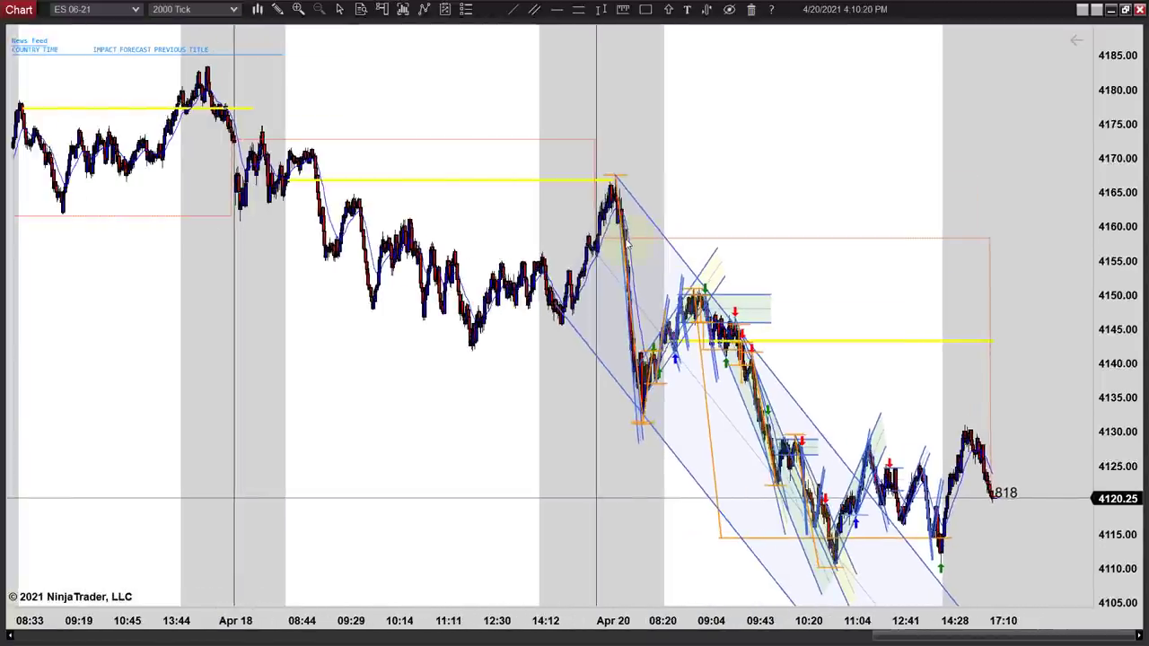
scroll(626, 244, "down", 4)
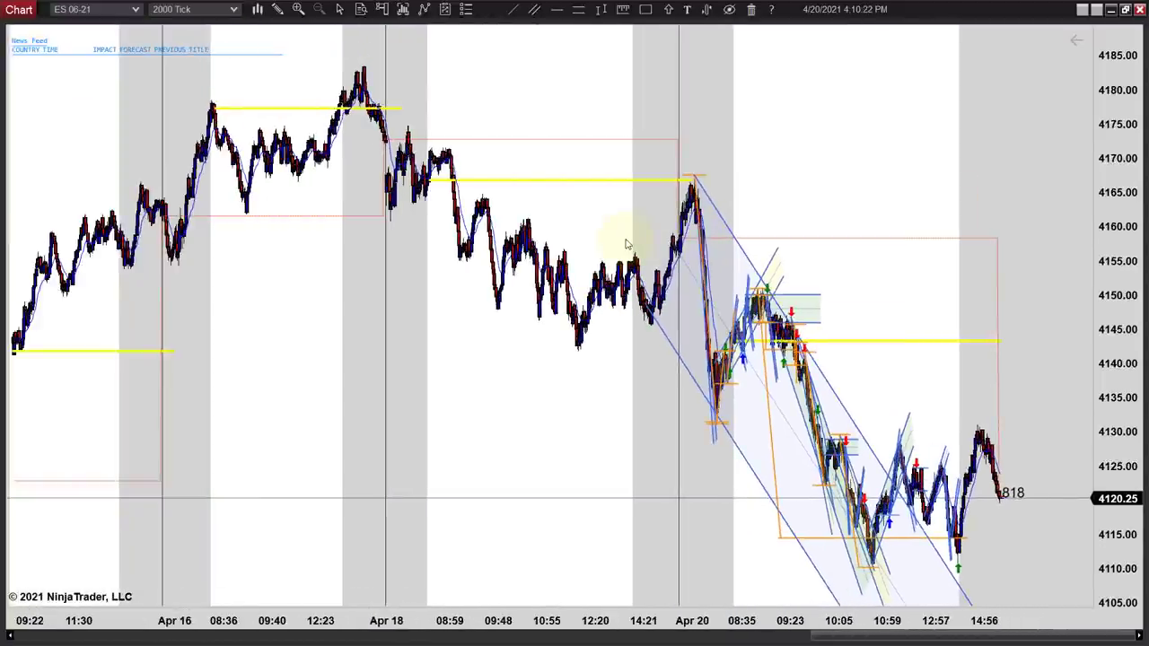
scroll(626, 244, "up", 8)
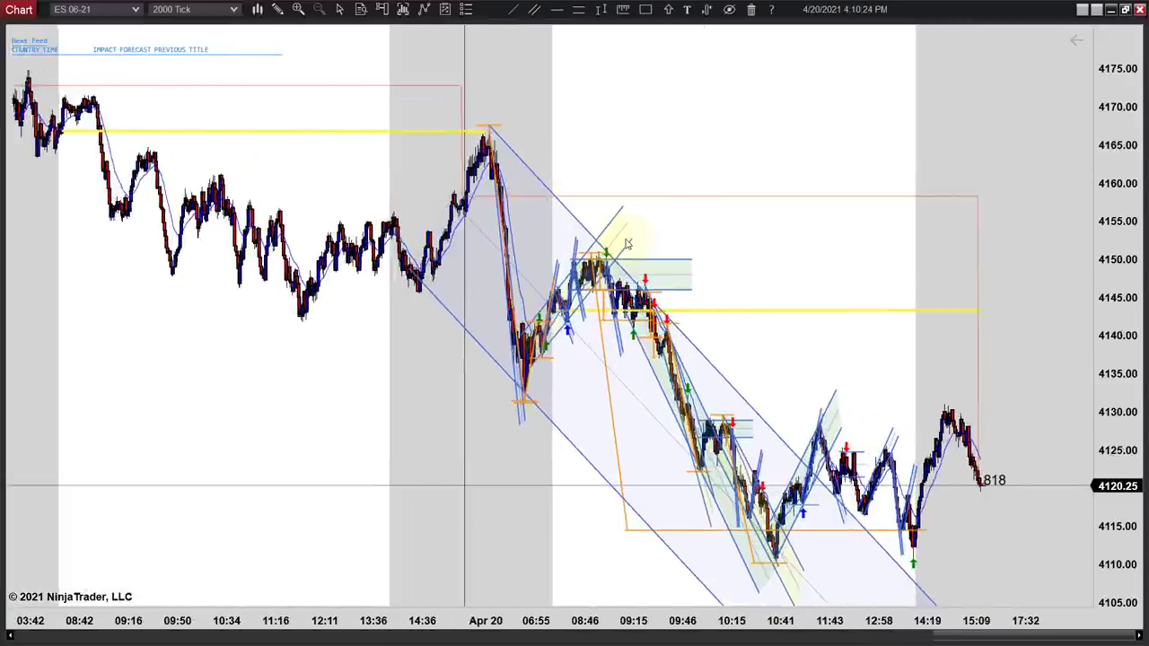
scroll(627, 244, "up", 3)
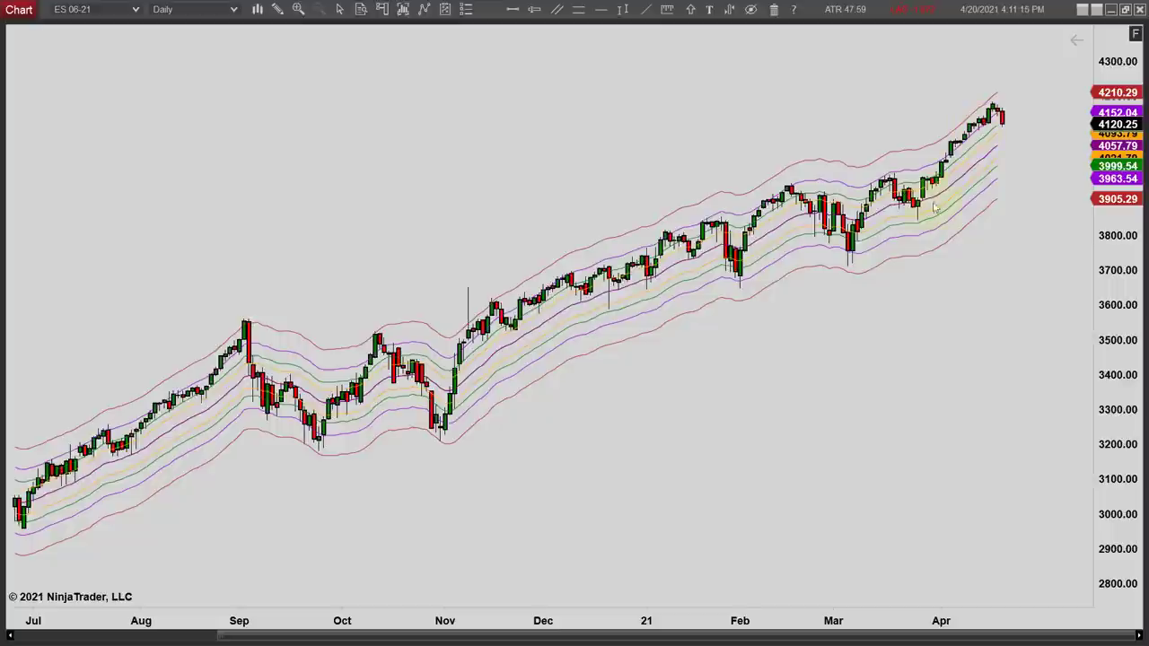
- Inspect the bar data of the April 5 bar on the daily ES 06-21 chart
left_click_drag(731, 372, 743, 371)
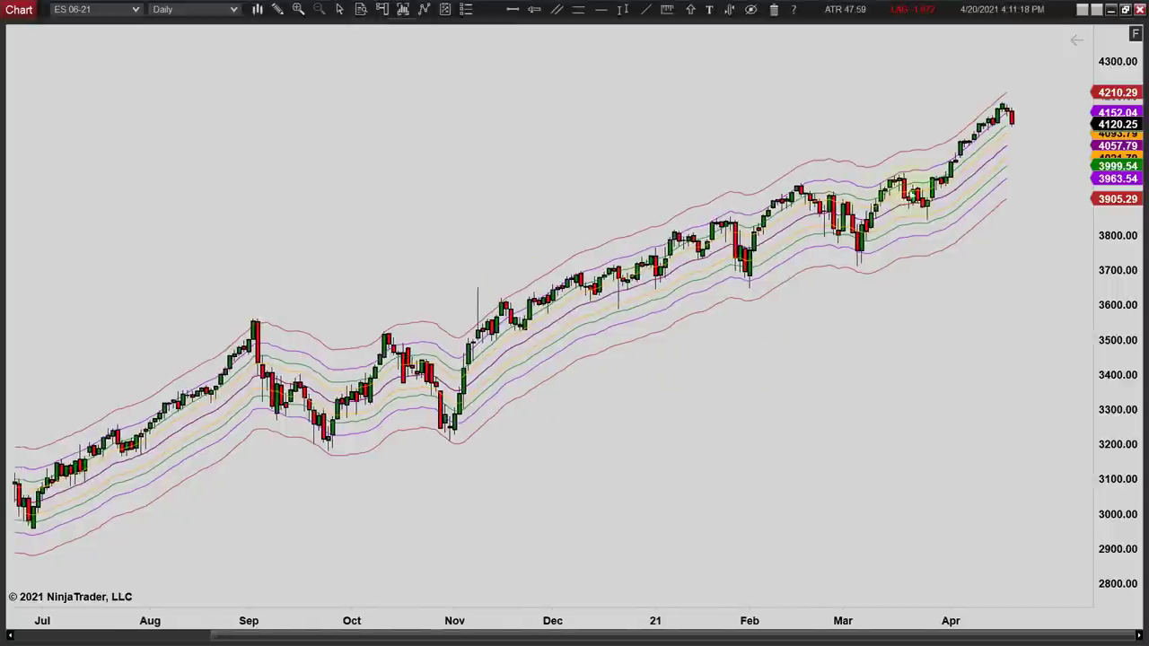
scroll(974, 307, "down", 3)
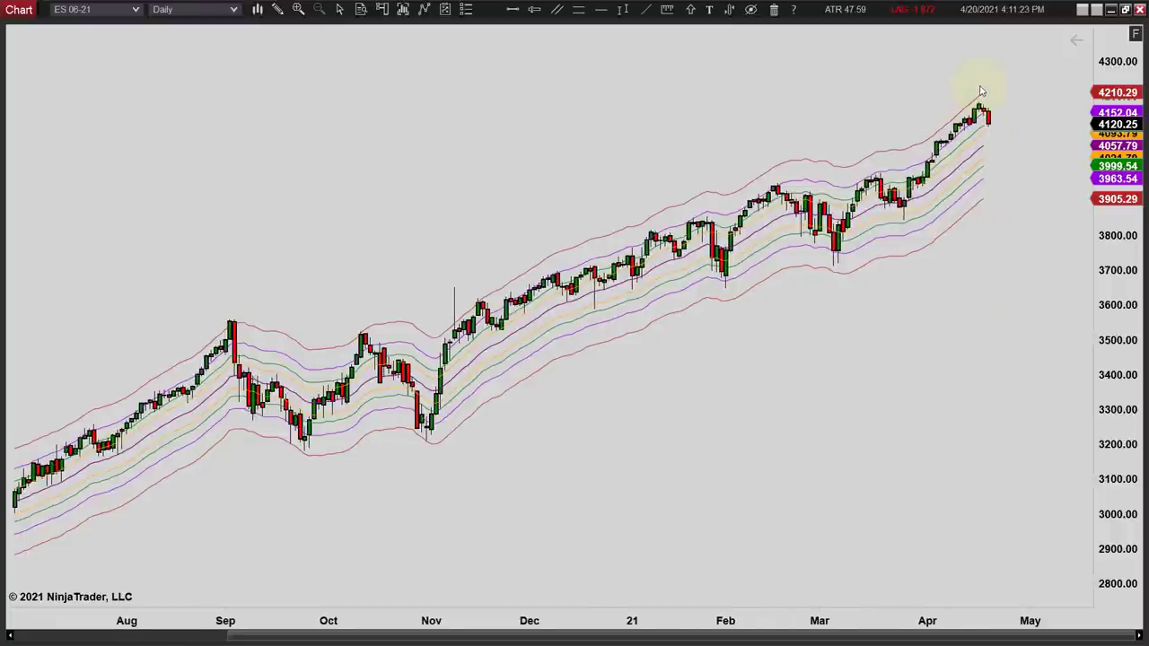
middle_click(937, 154)
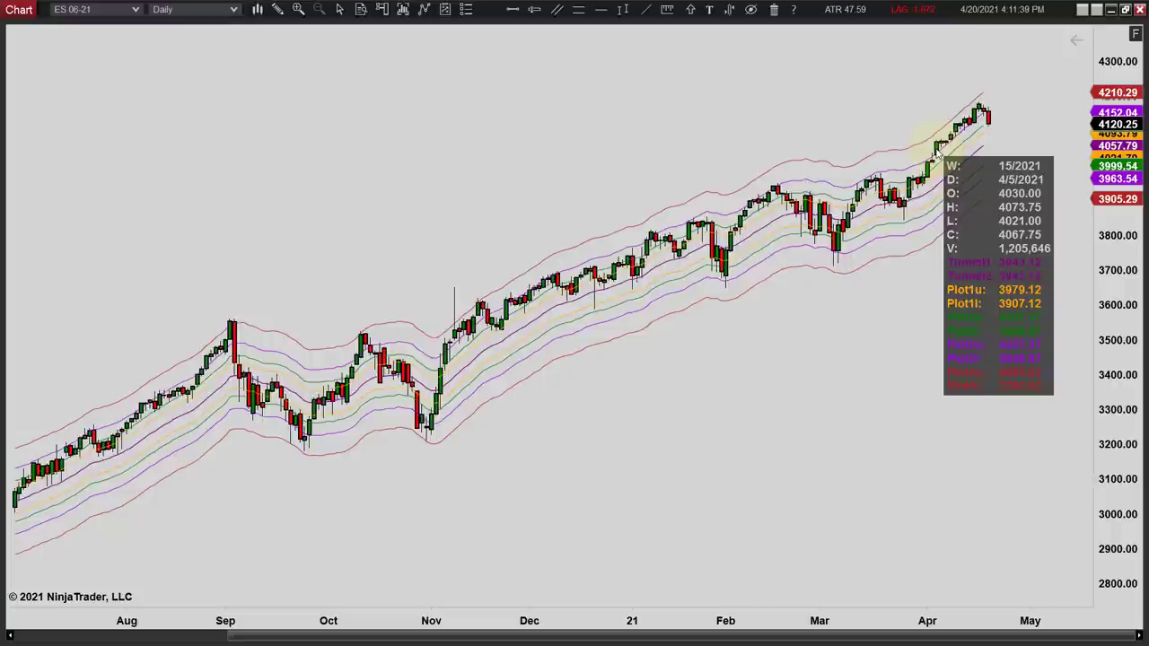
scroll(938, 155, "down", 2)
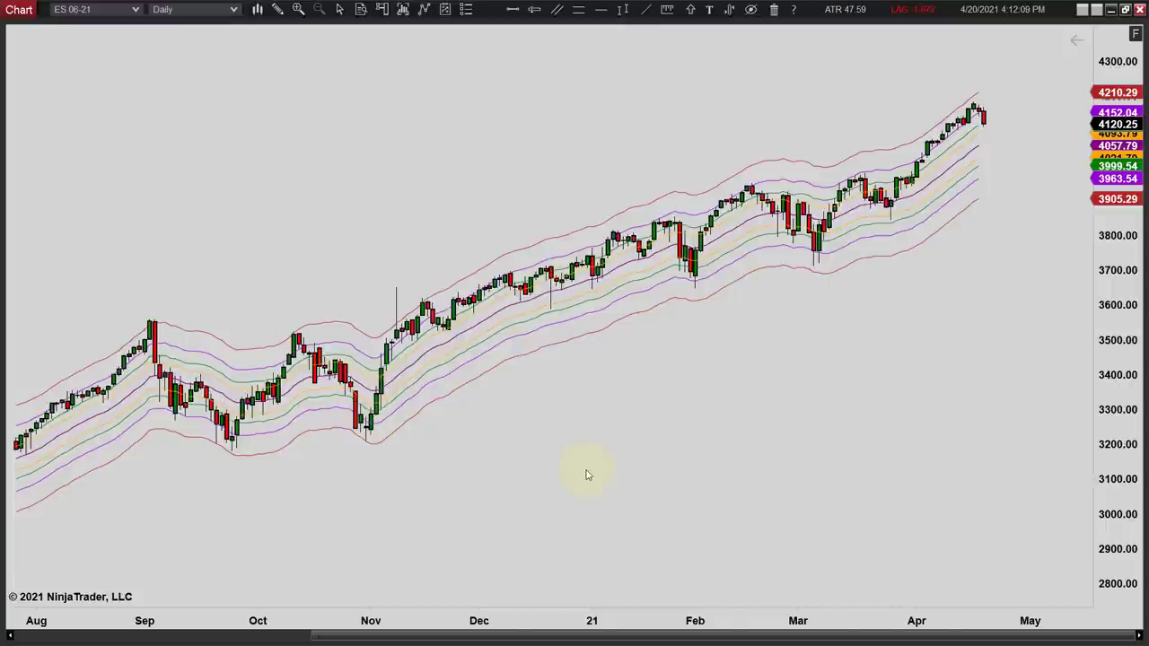
- Draw a measured move on the daily chart from the June low to the September high, projected from the low around the start of November
left_click_drag(587, 474, 642, 464)
scroll(643, 464, "down", 5)
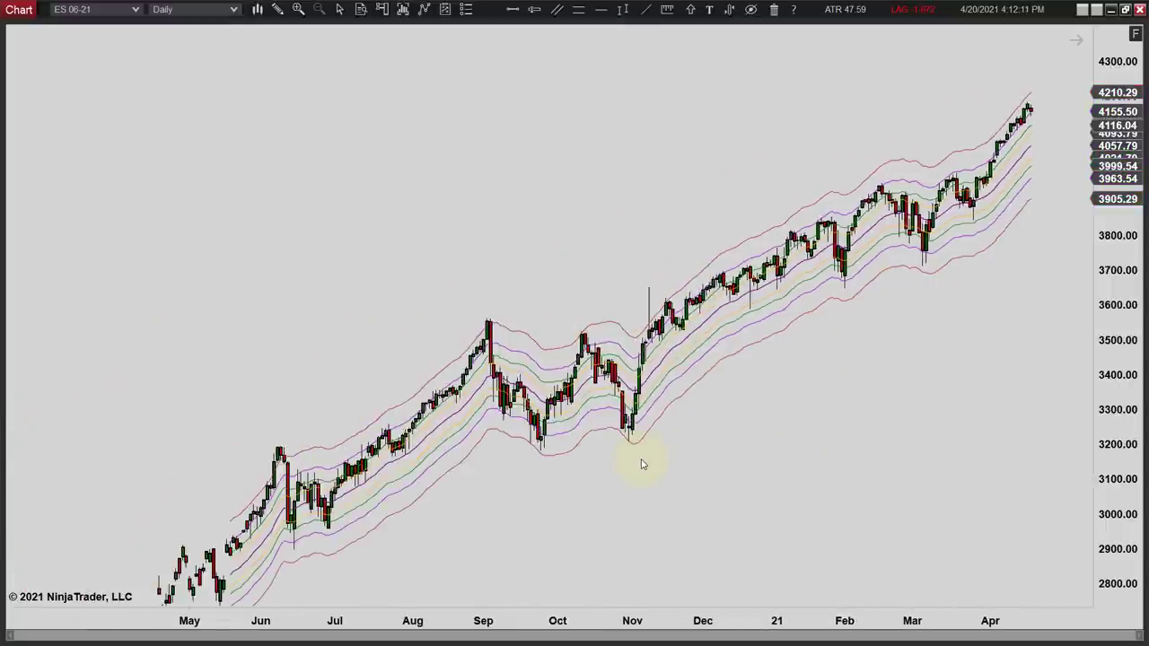
left_click_drag(1135, 305, 1105, 435)
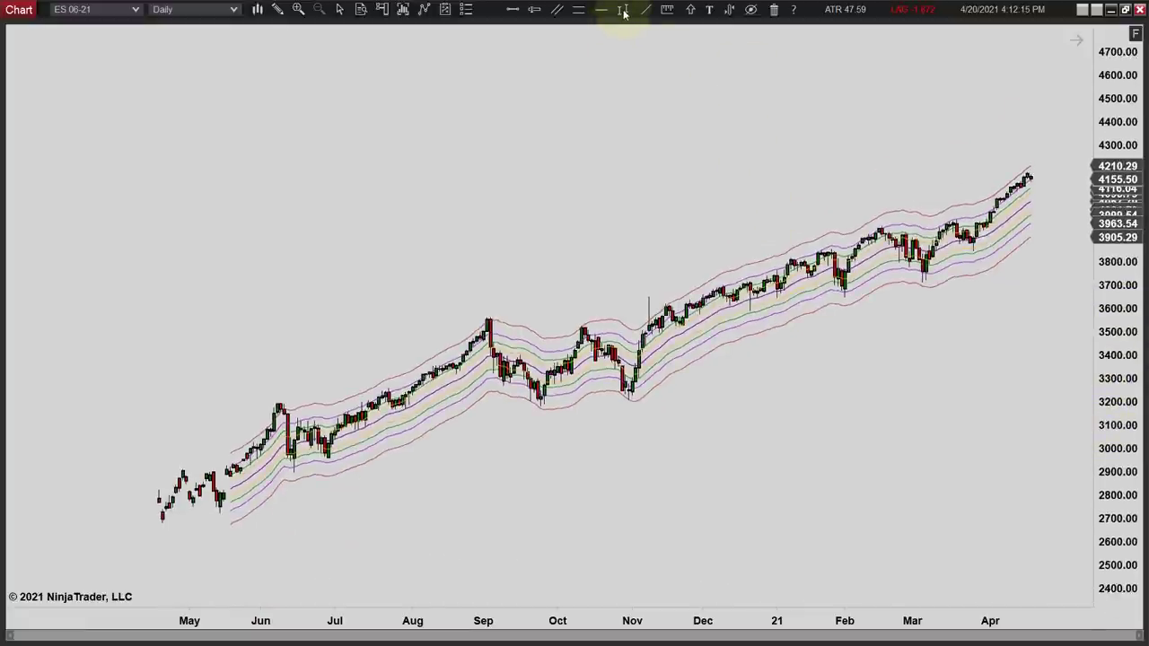
left_click(293, 468)
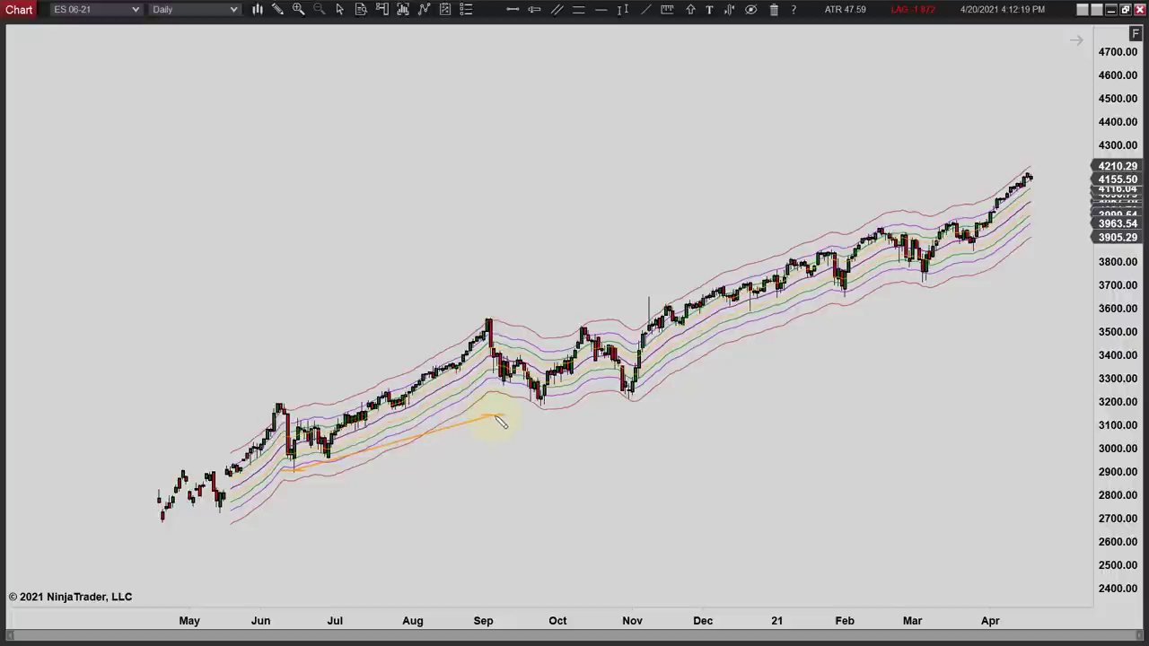
left_click(628, 400)
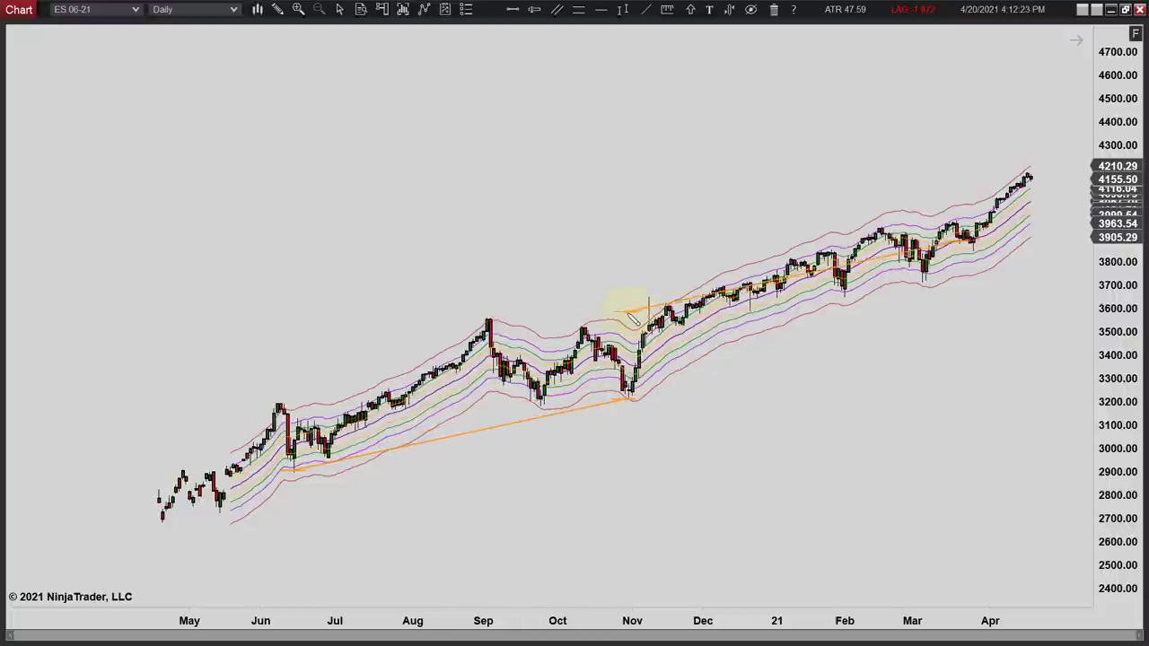
left_click(682, 414)
left_click(630, 402)
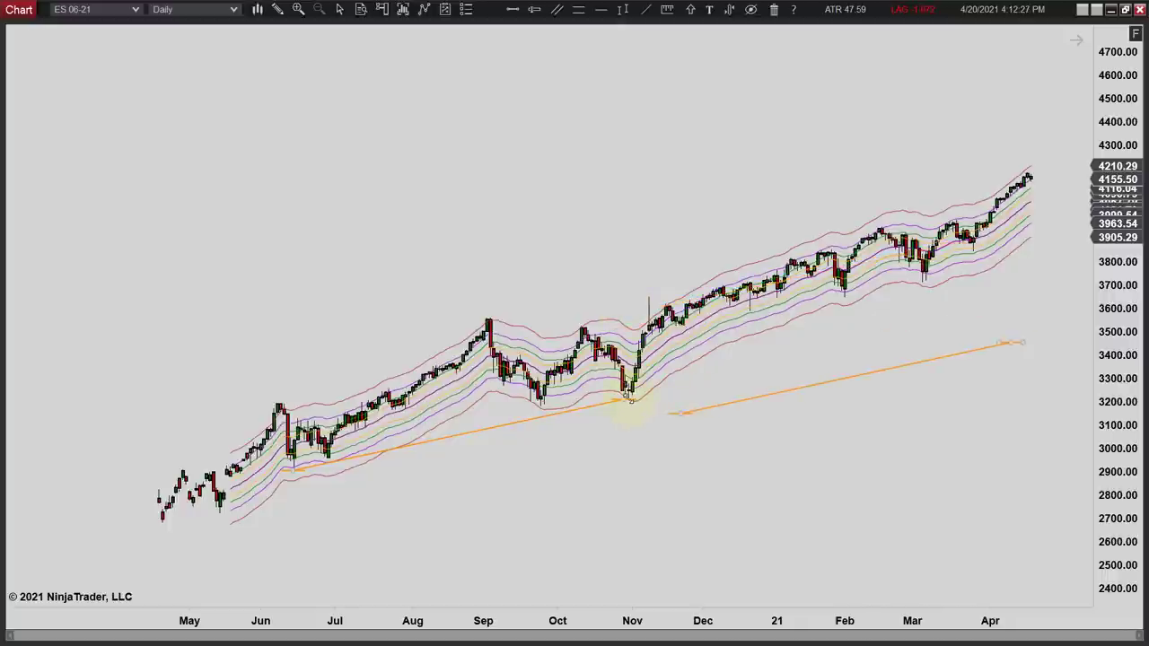
left_click_drag(630, 401, 489, 319)
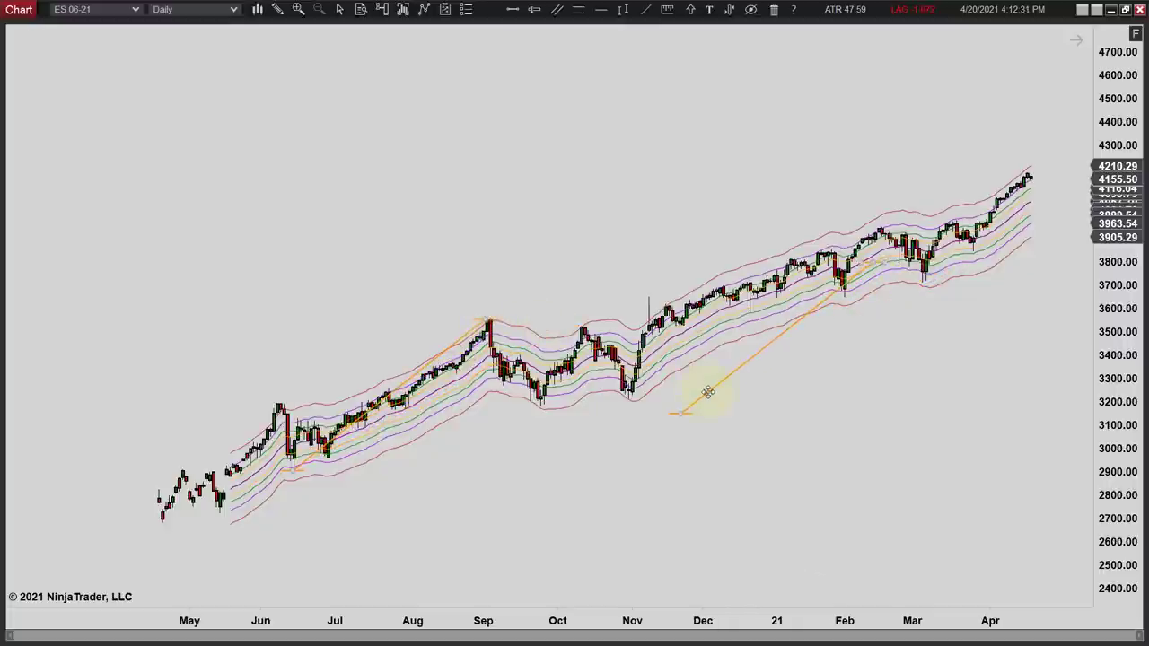
left_click_drag(708, 392, 656, 381)
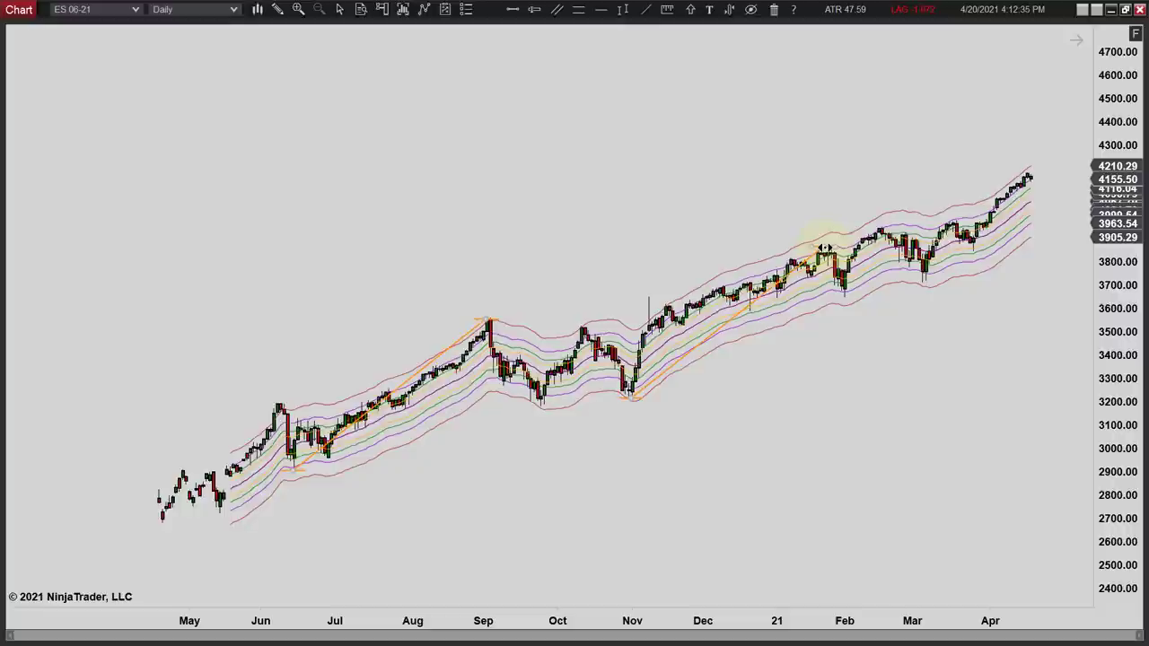
- Move the start of the measured move's first leg back to the late-April low near 2690
left_click_drag(825, 248, 826, 248)
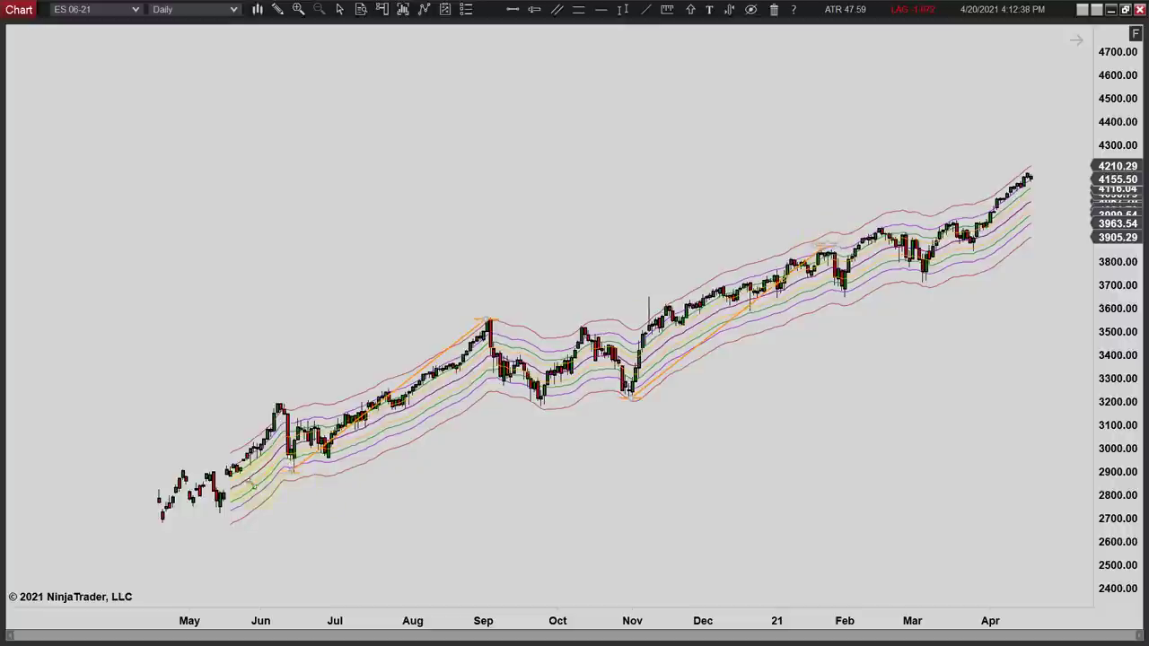
left_click_drag(254, 485, 163, 521)
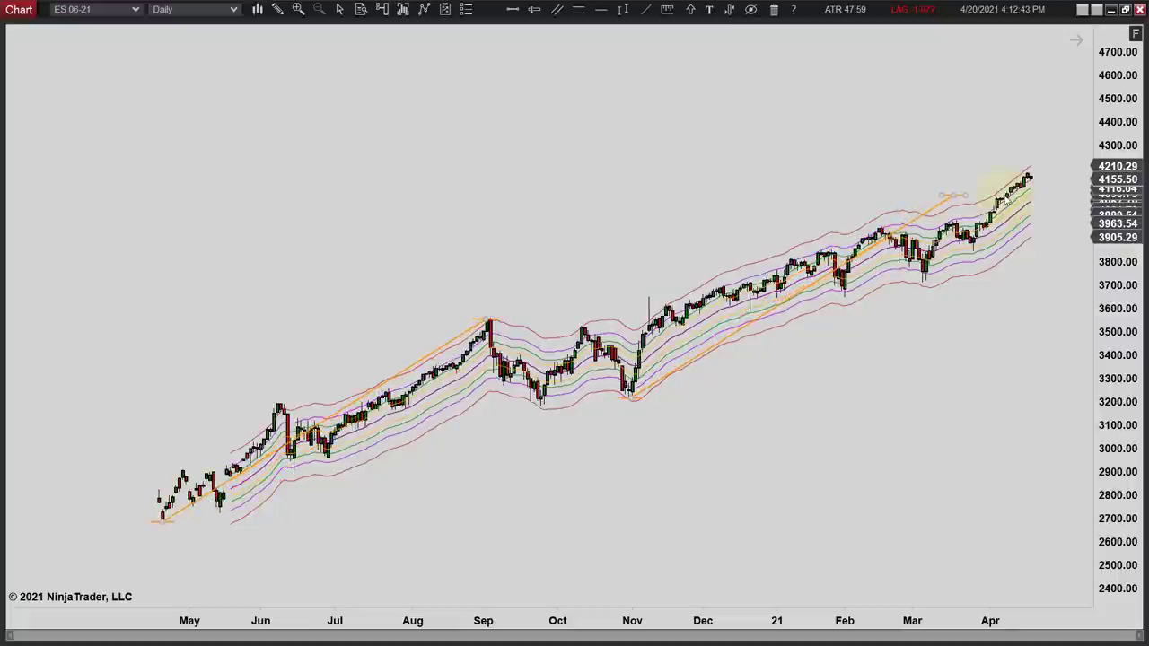
scroll(740, 430, "down", 5)
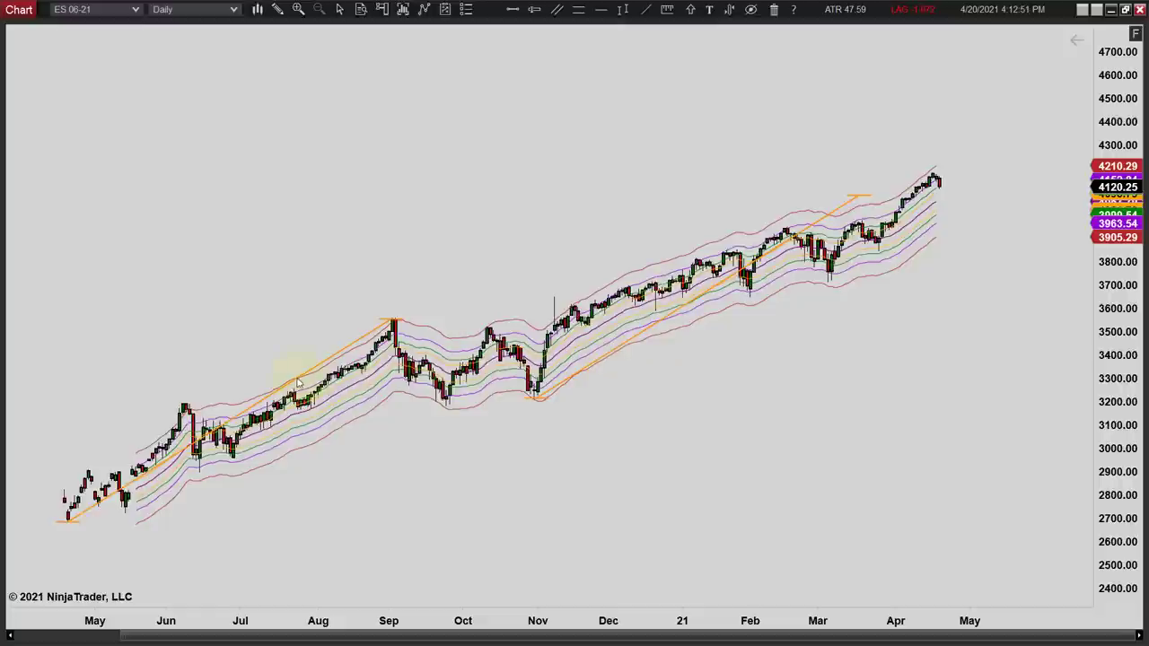
- Re-anchor the measured move from the early-November low to the late-January high, projected from the low around the start of February
left_click_drag(292, 381, 740, 249)
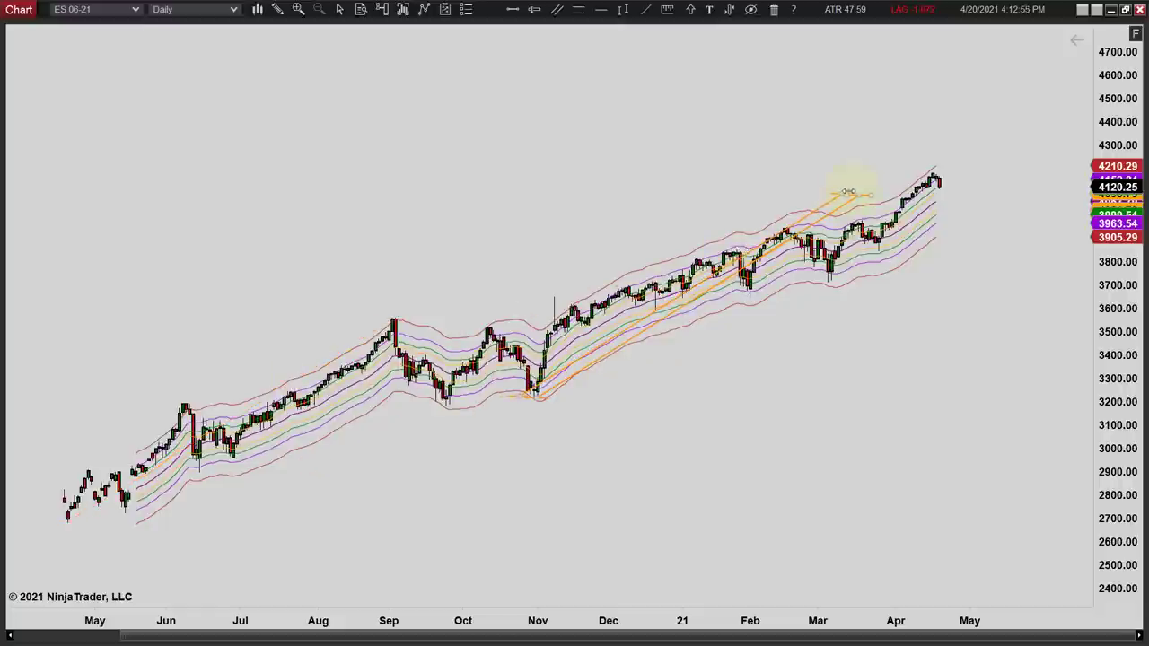
left_click_drag(718, 290, 933, 330)
left_click_drag(838, 193, 734, 248)
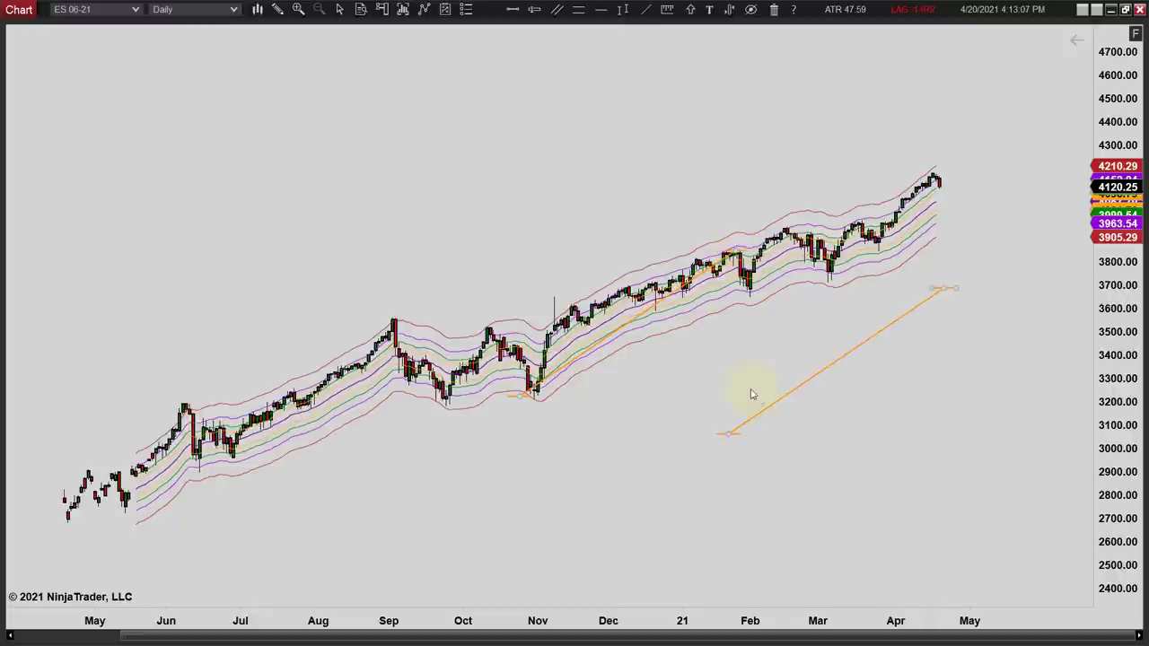
left_click_drag(729, 427, 752, 296)
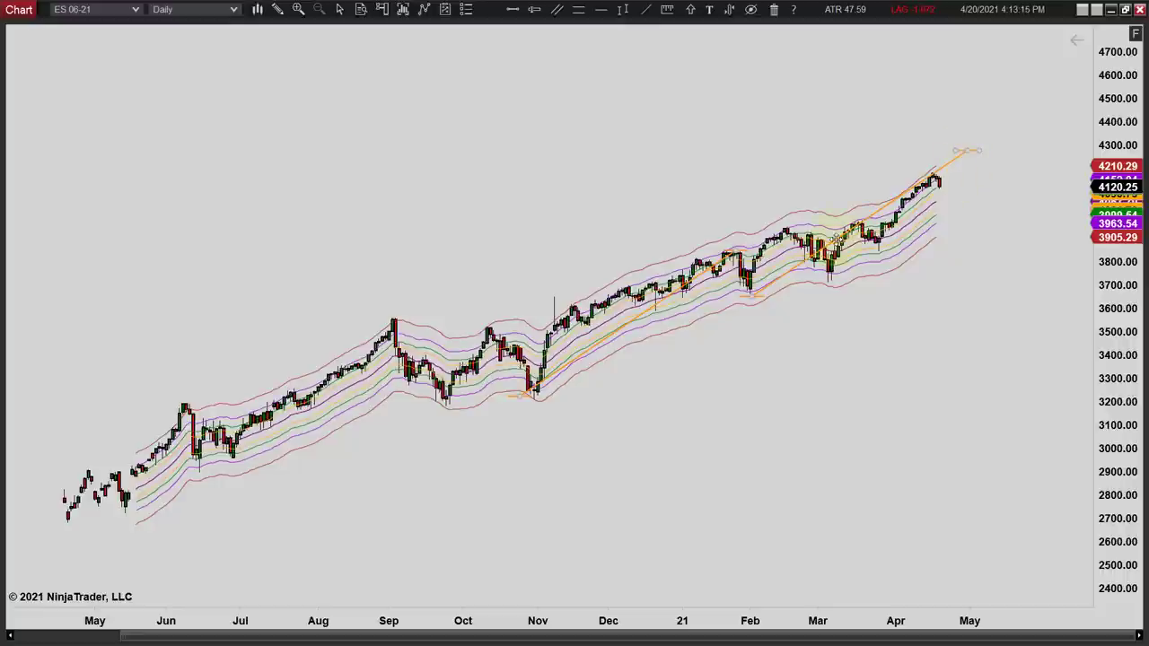
- Re-anchor the measured move from the early-February low to the mid-February high, project it from the early-March low, and extend its target line to mid-April
left_click_drag(522, 393, 770, 274)
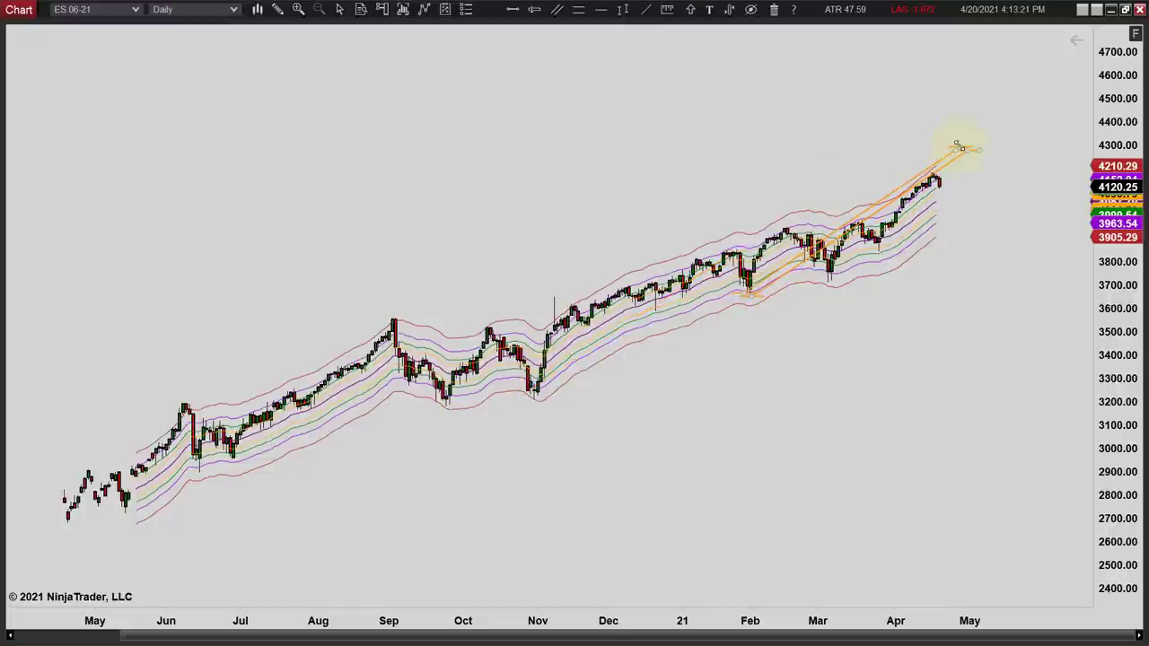
mouse_move(951, 150)
left_mouse_down()
mouse_move(936, 185)
mouse_move(821, 200)
mouse_move(782, 225)
mouse_move(751, 278)
mouse_move(875, 220)
mouse_move(910, 219)
mouse_move(870, 231)
mouse_move(916, 203)
left_mouse_up()
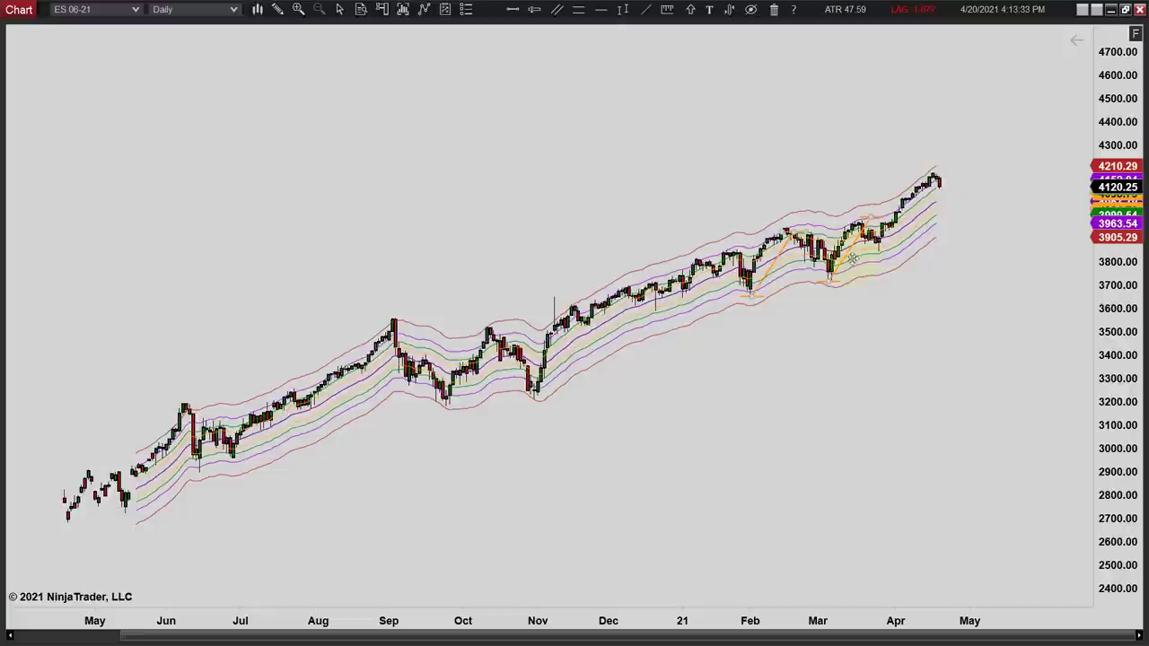
left_click(796, 274)
mouse_move(796, 274)
left_mouse_down()
mouse_move(790, 223)
mouse_move(769, 256)
mouse_move(879, 274)
mouse_move(807, 251)
mouse_move(762, 270)
mouse_move(789, 243)
mouse_move(788, 226)
mouse_move(868, 291)
mouse_move(844, 260)
mouse_move(869, 219)
mouse_move(932, 210)
left_mouse_up()
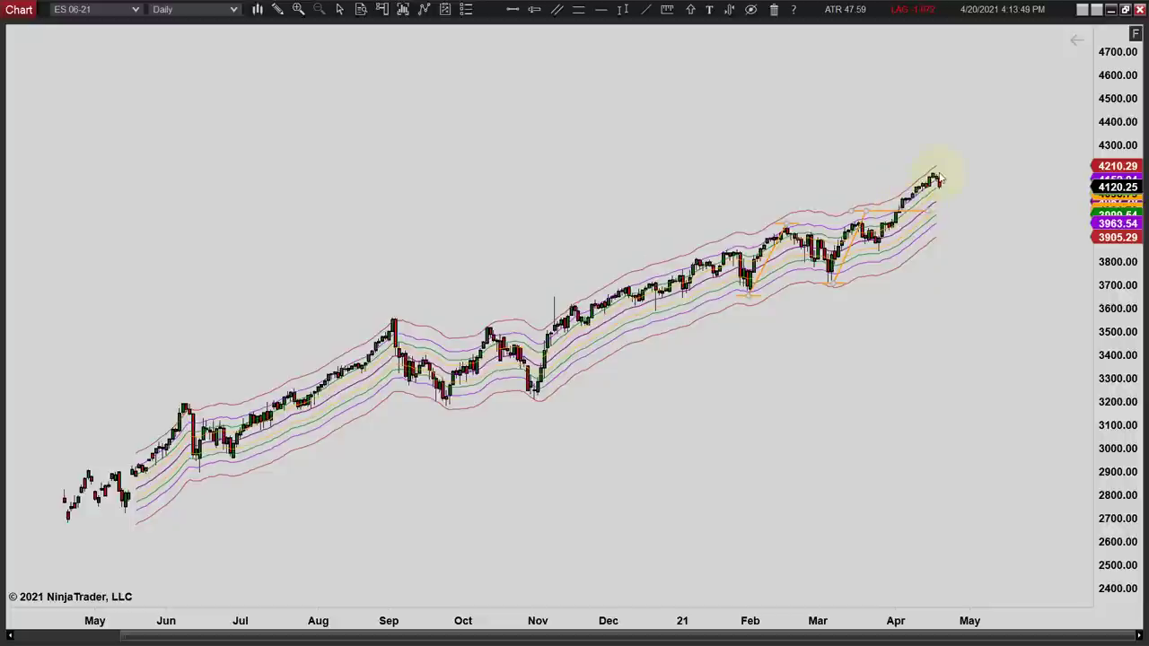